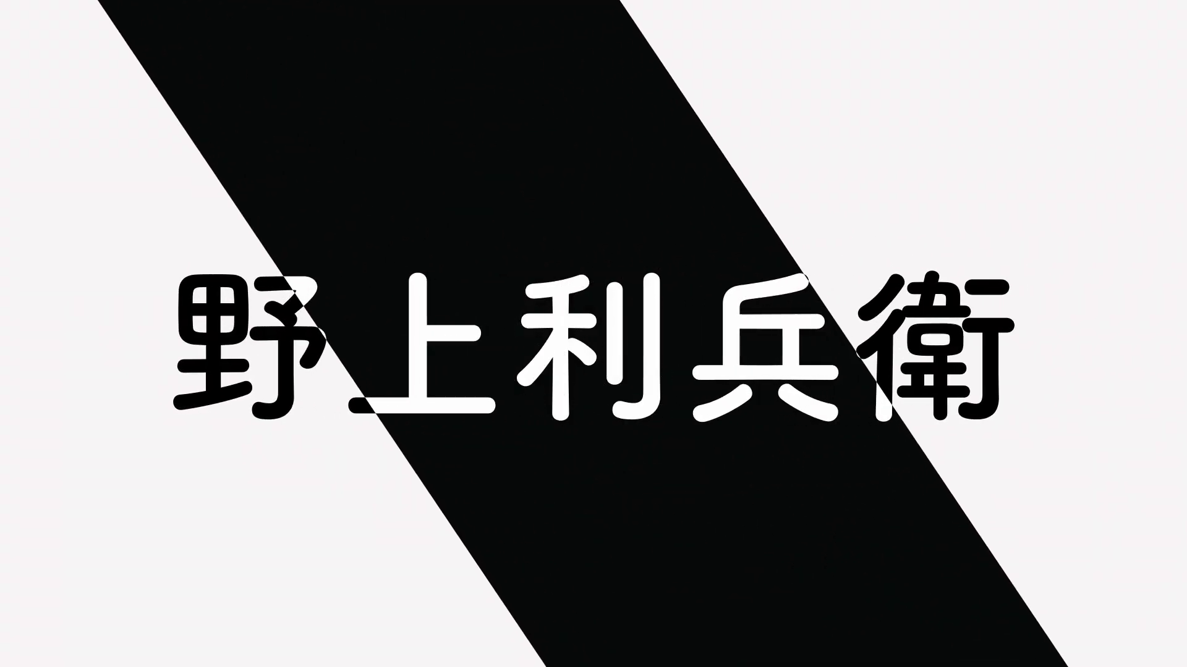
- Try adding a second subtitle track above the existing one, and undo the addition
scroll(510, 390, right, 10)
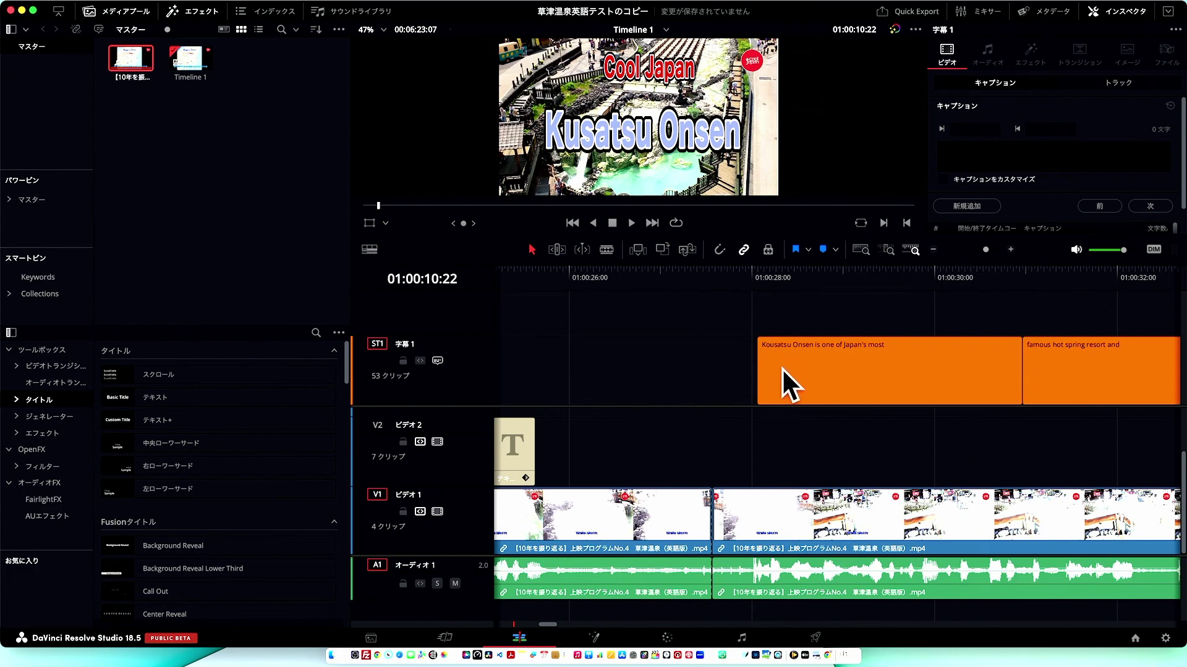
right_click(449, 426)
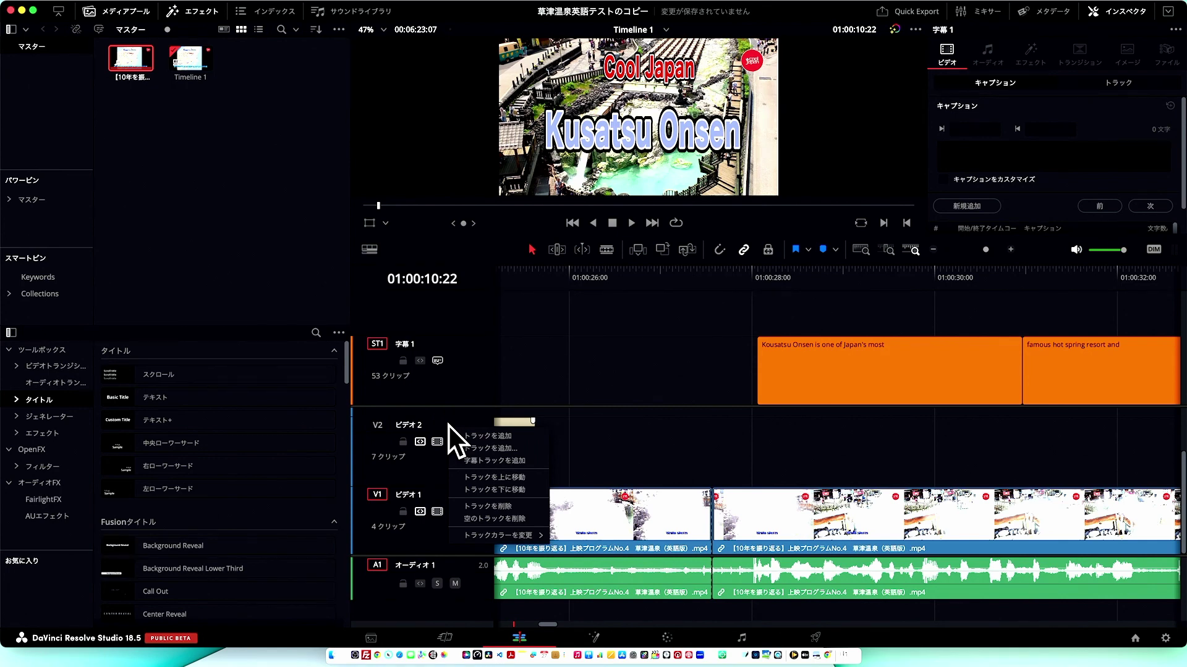
click(524, 463)
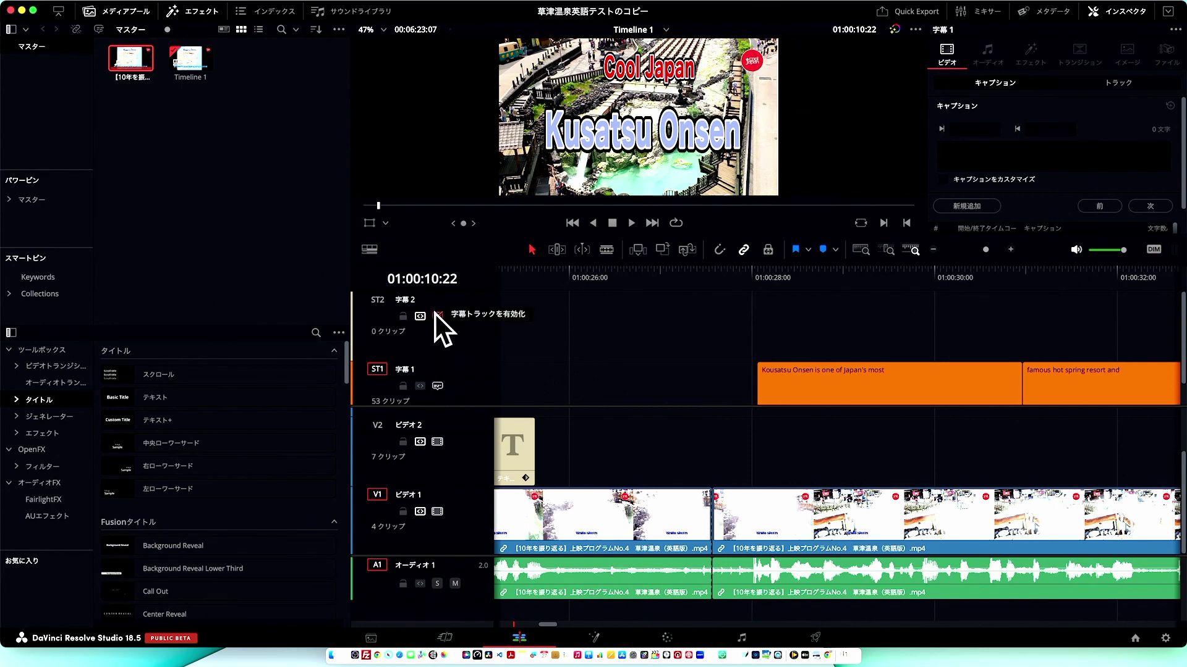
key(super+z)
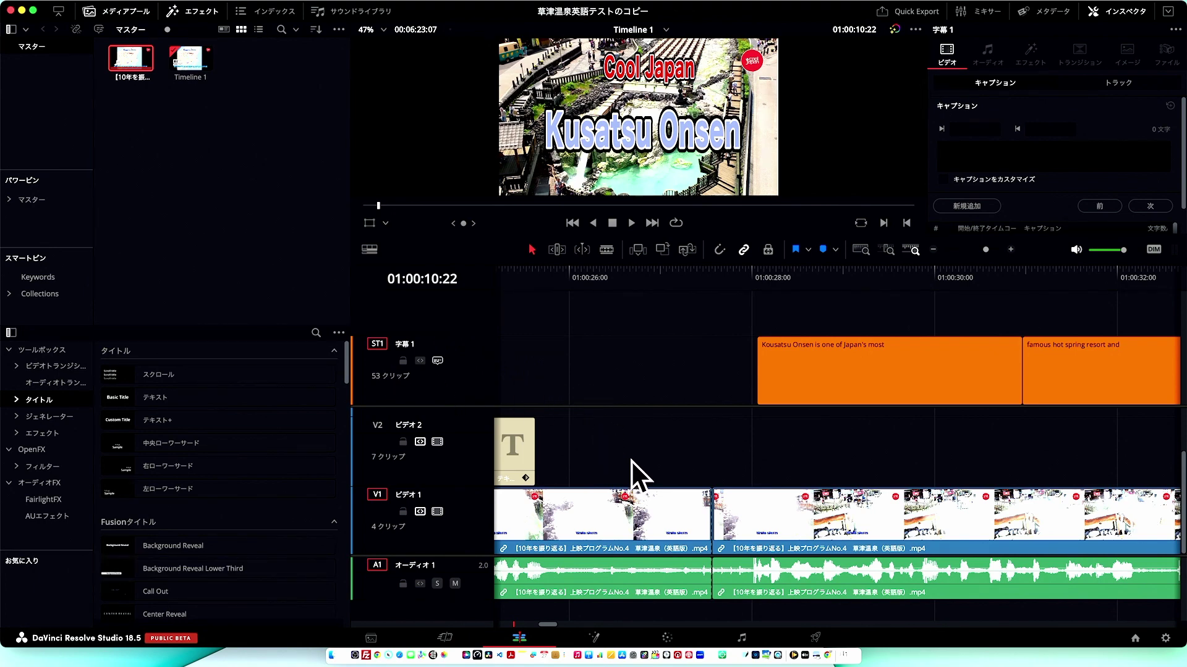
- Locate the Create Subtitles from Audio command for the timeline without running it
scroll(648, 472, right, 5)
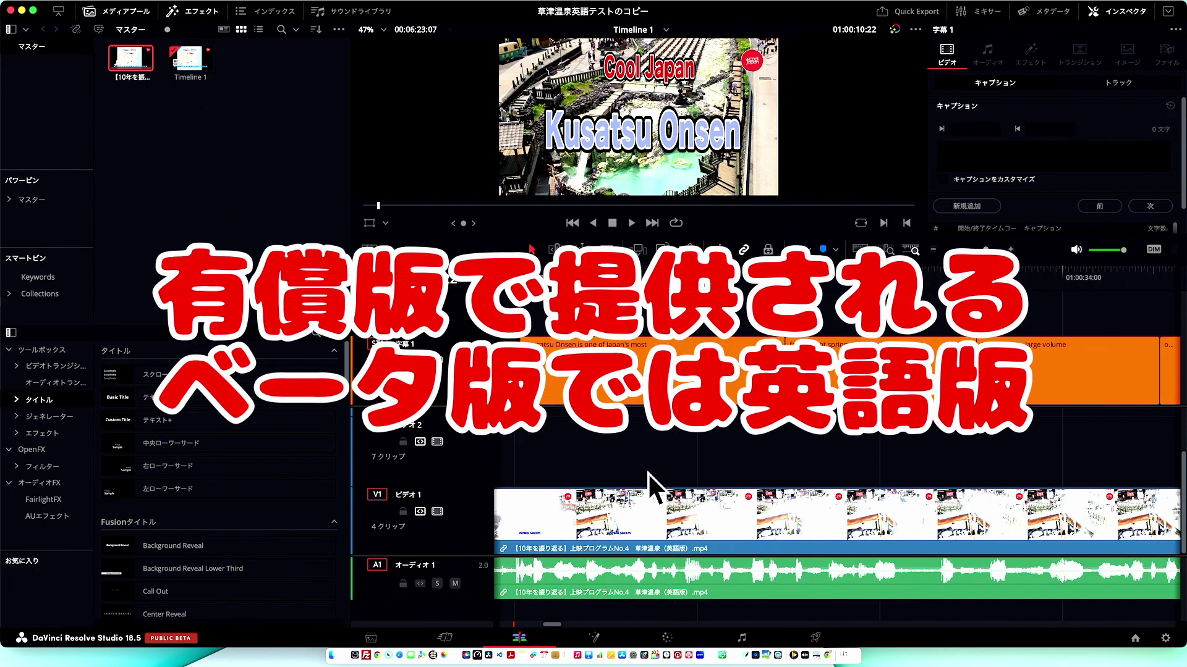
scroll(648, 472, left, 3)
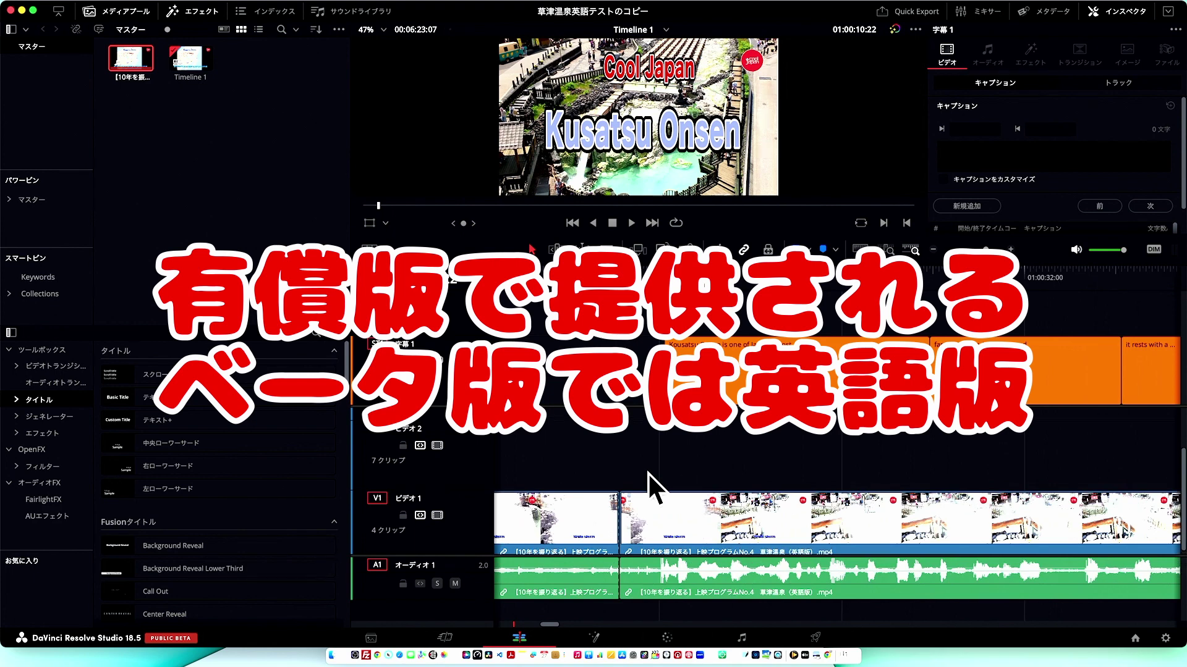
scroll(648, 473, right, 1)
mouse_move(256, 4)
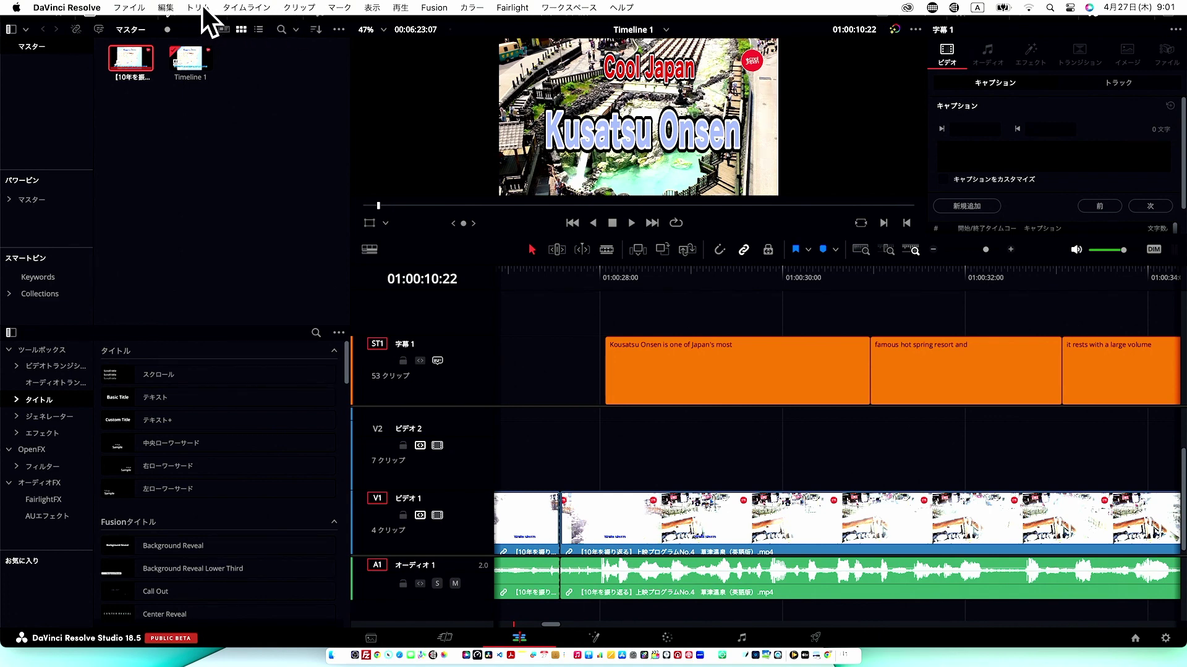
click(246, 7)
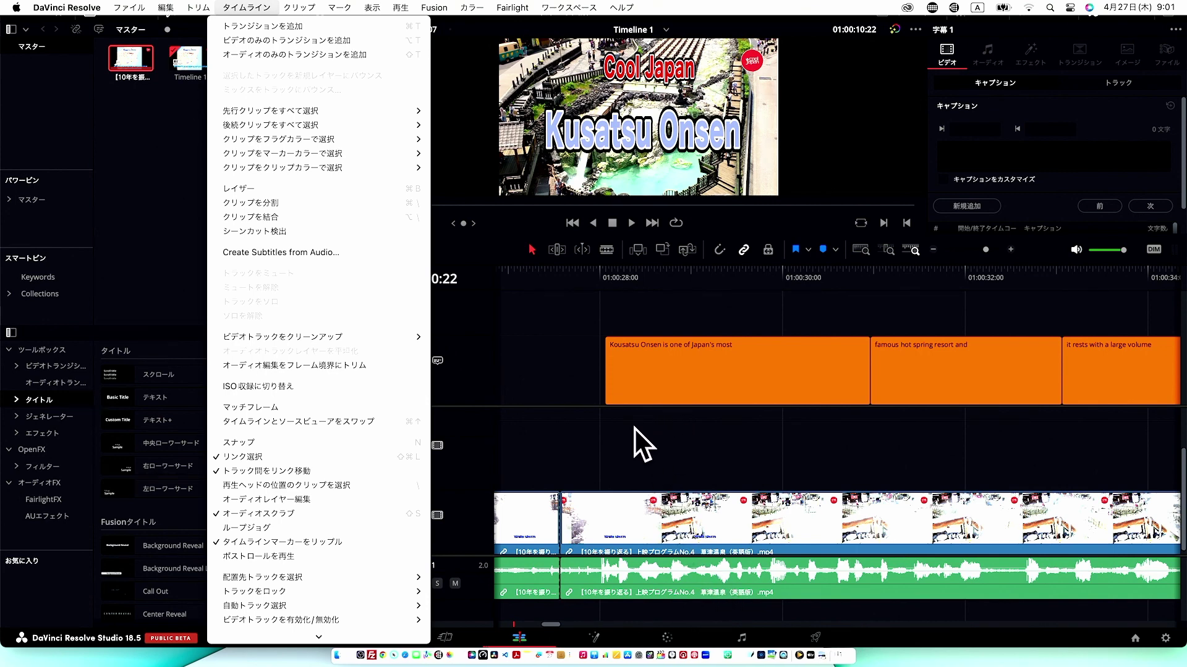
click(614, 434)
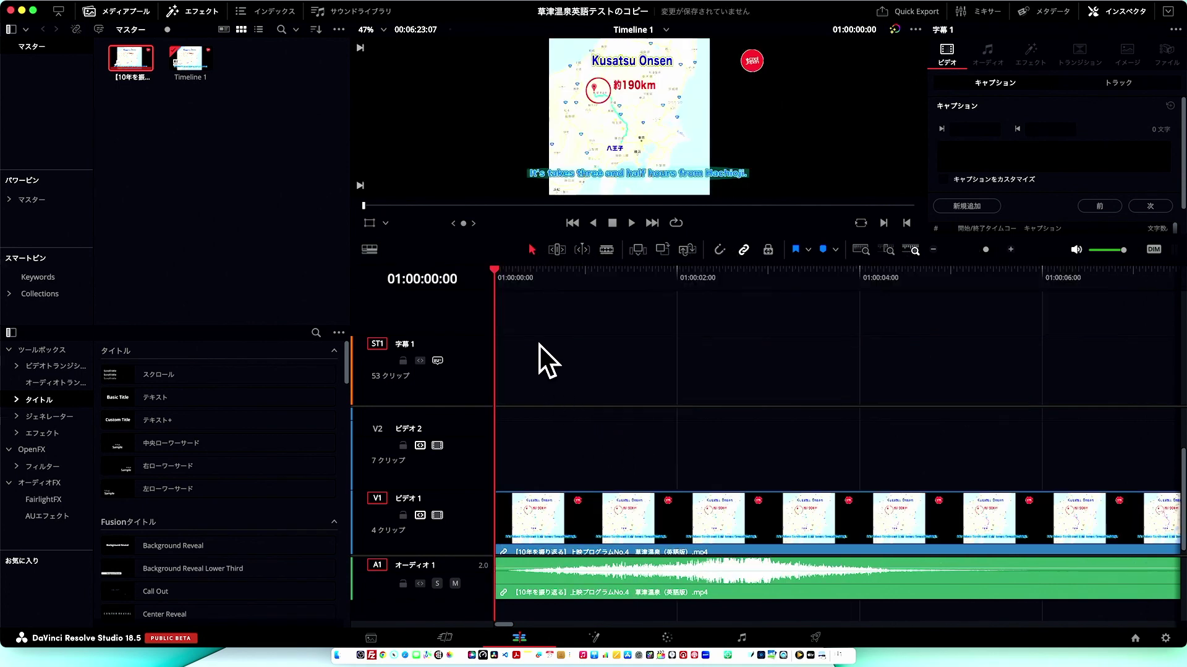
- Review the timeline from its start through the first subtitles, playing the part up to "cure every sickness."
drag(498, 267, 800, 324)
scroll(788, 344, right, 3)
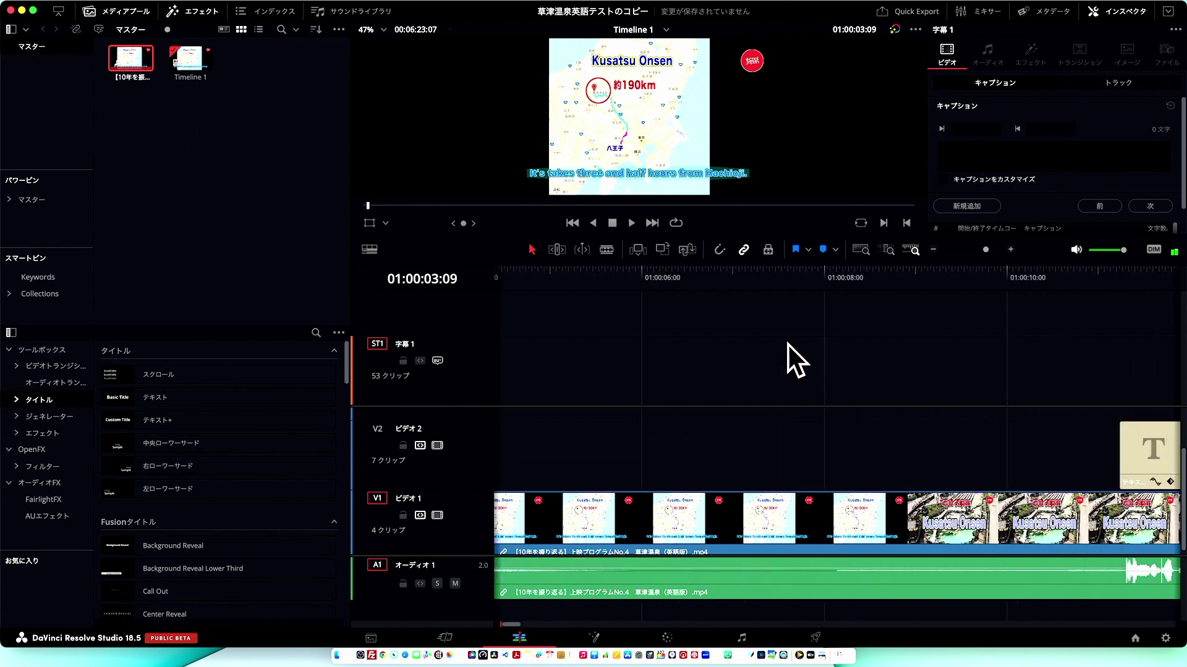
scroll(786, 345, left, 2)
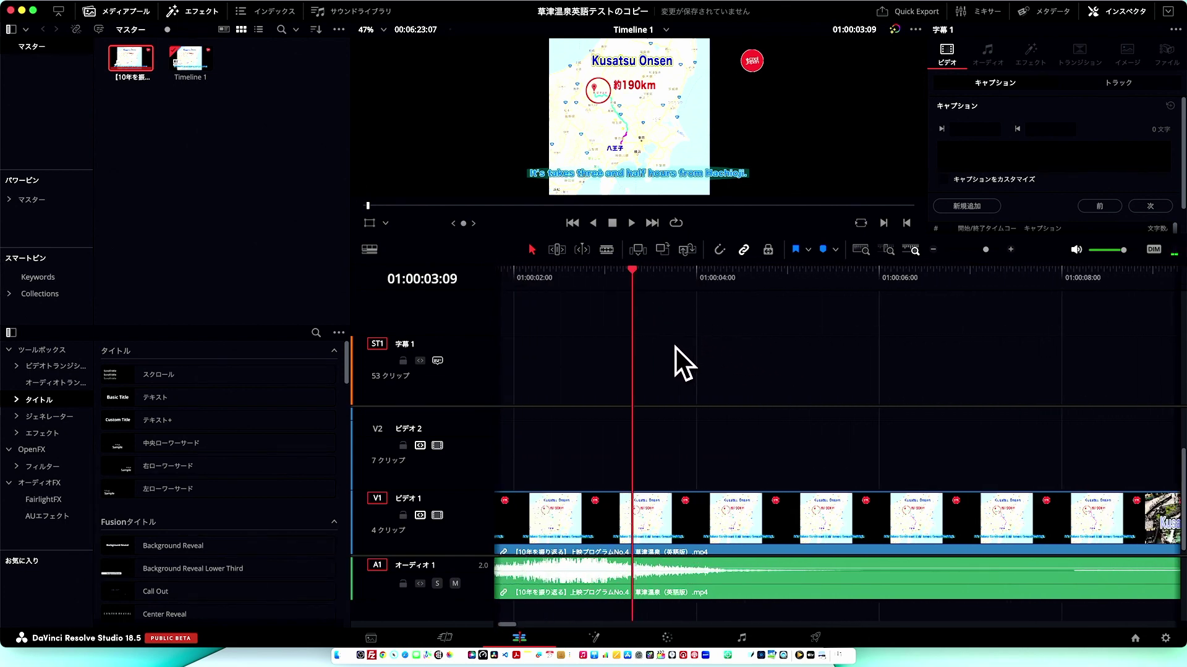
scroll(677, 352, left, 2)
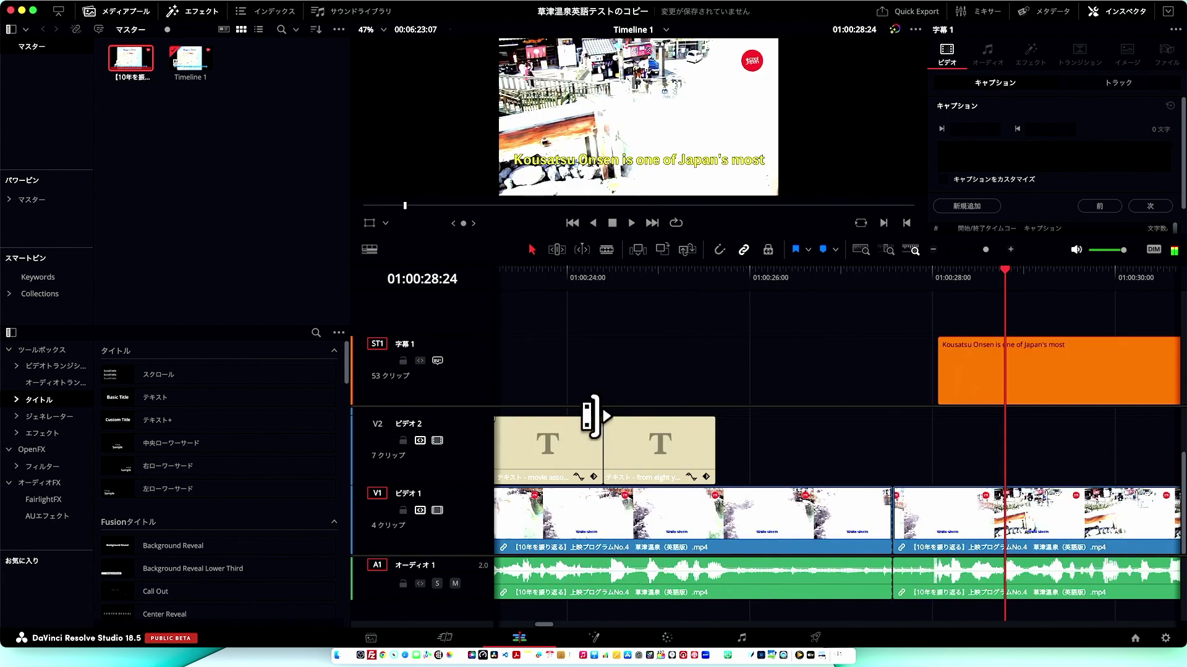
scroll(594, 420, up, 1)
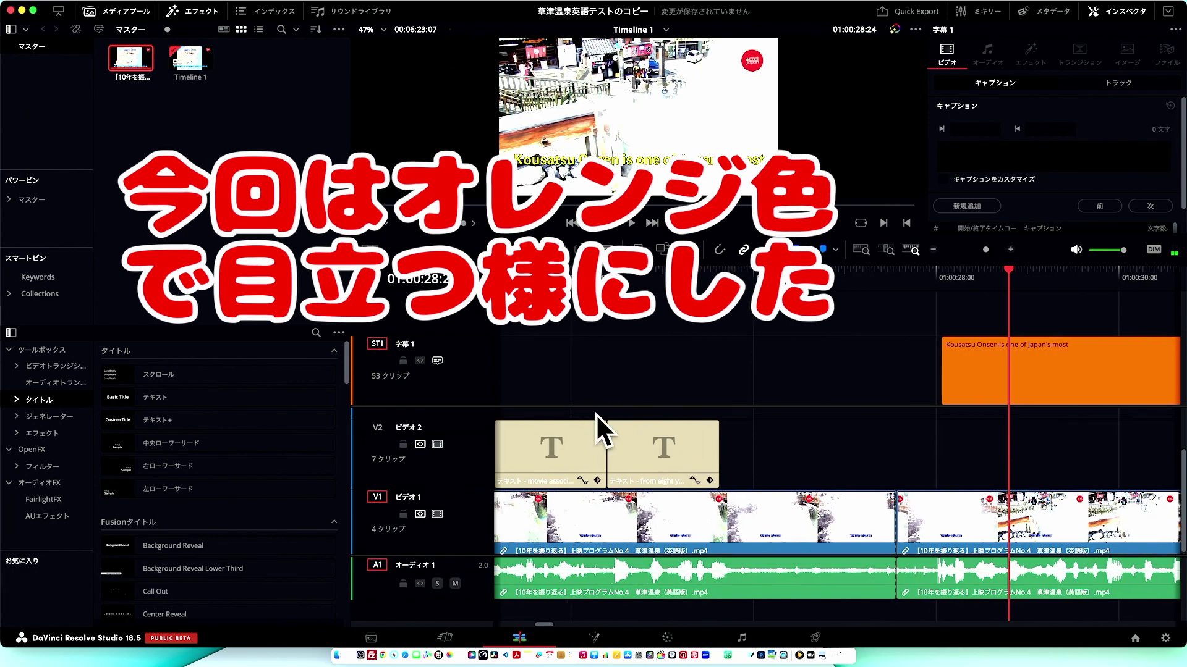
scroll(596, 414, right, 2)
scroll(596, 414, left, 1)
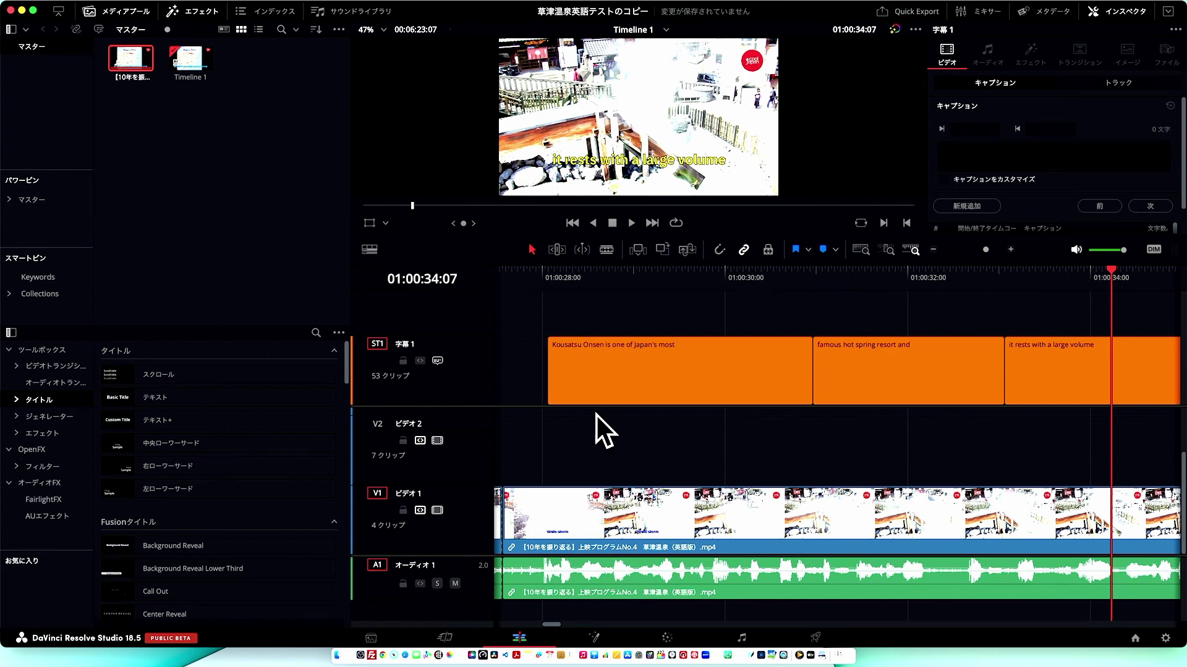
key(space)
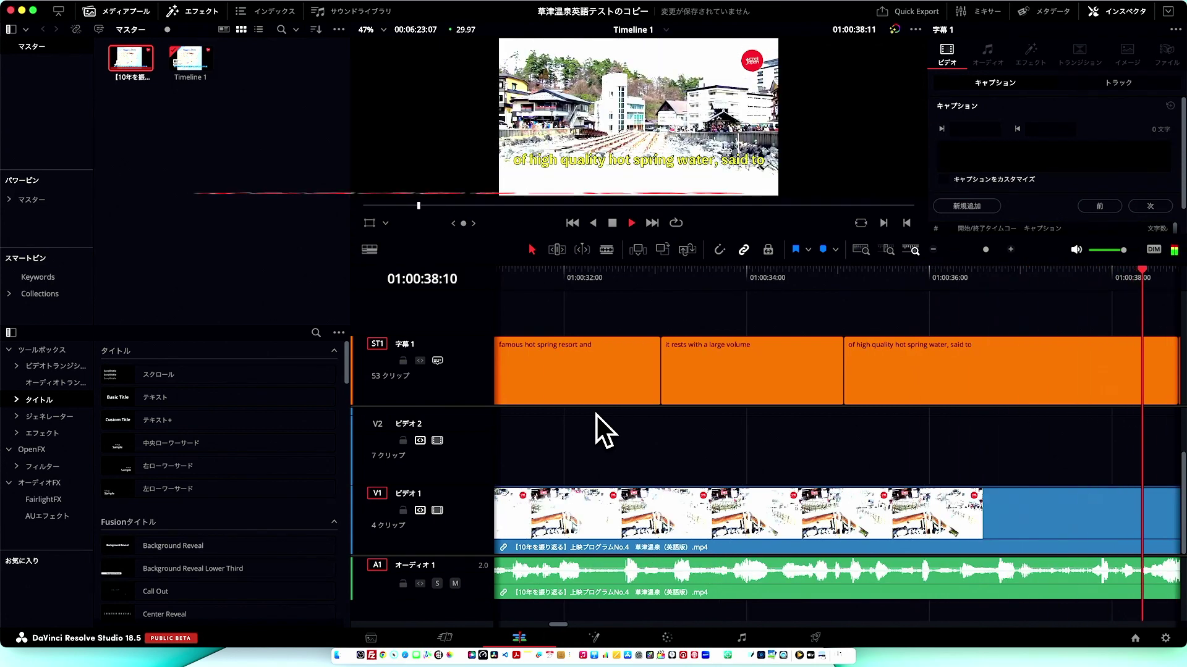
key(space)
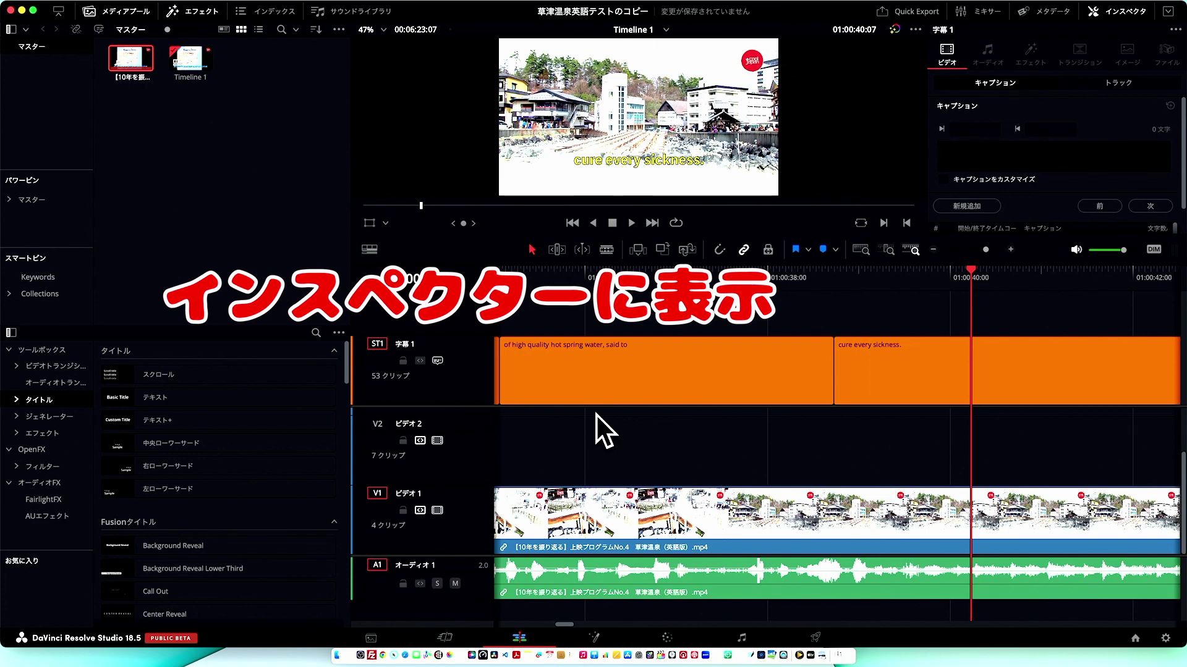
- Check the subtitles following "cure every sickness." against the audio, playing through the caption "of fun you will find it."
scroll(596, 415, right, 2)
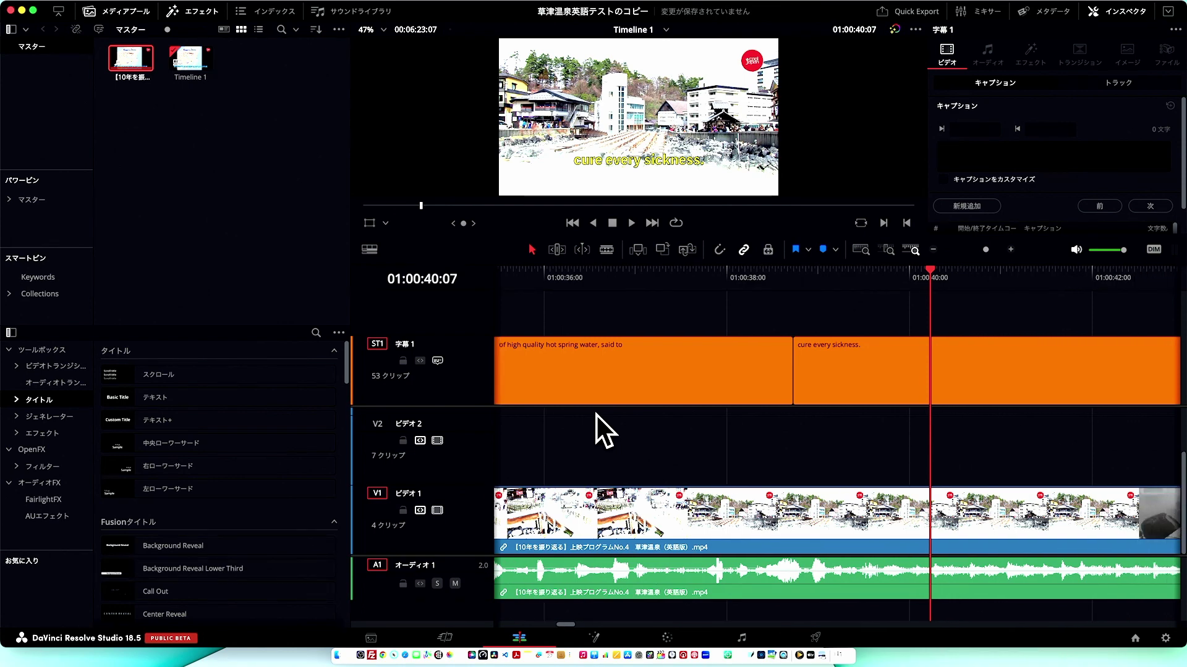
scroll(596, 415, right, 3)
scroll(596, 414, right, 8)
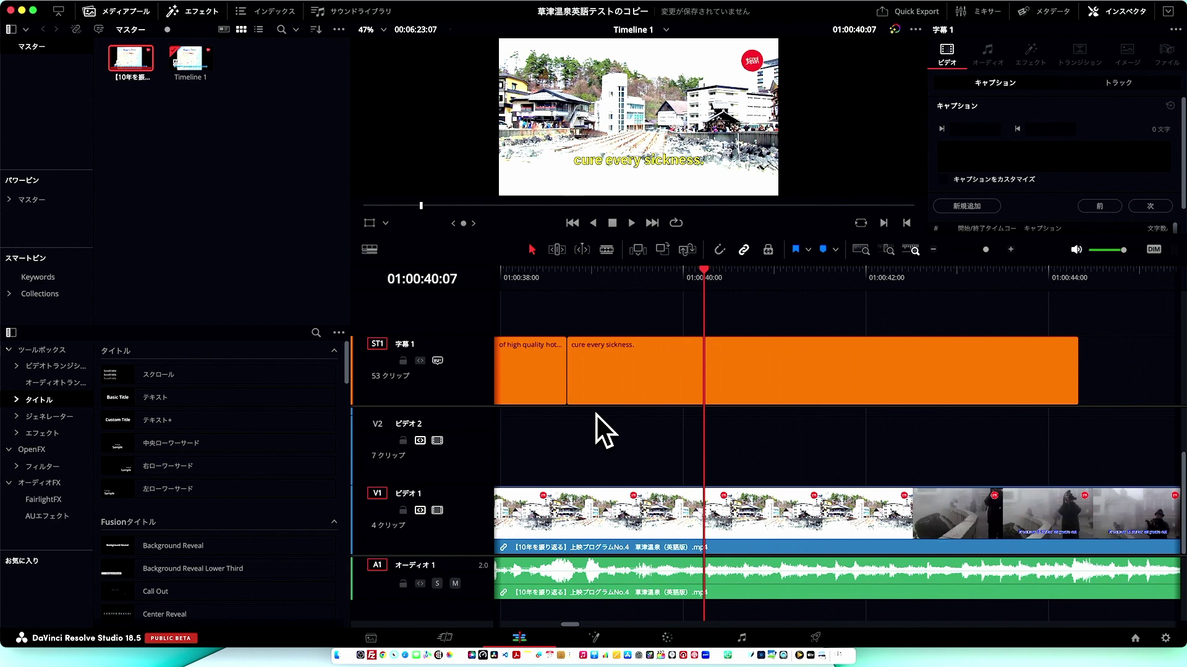
key(Down)
scroll(597, 414, right, 8)
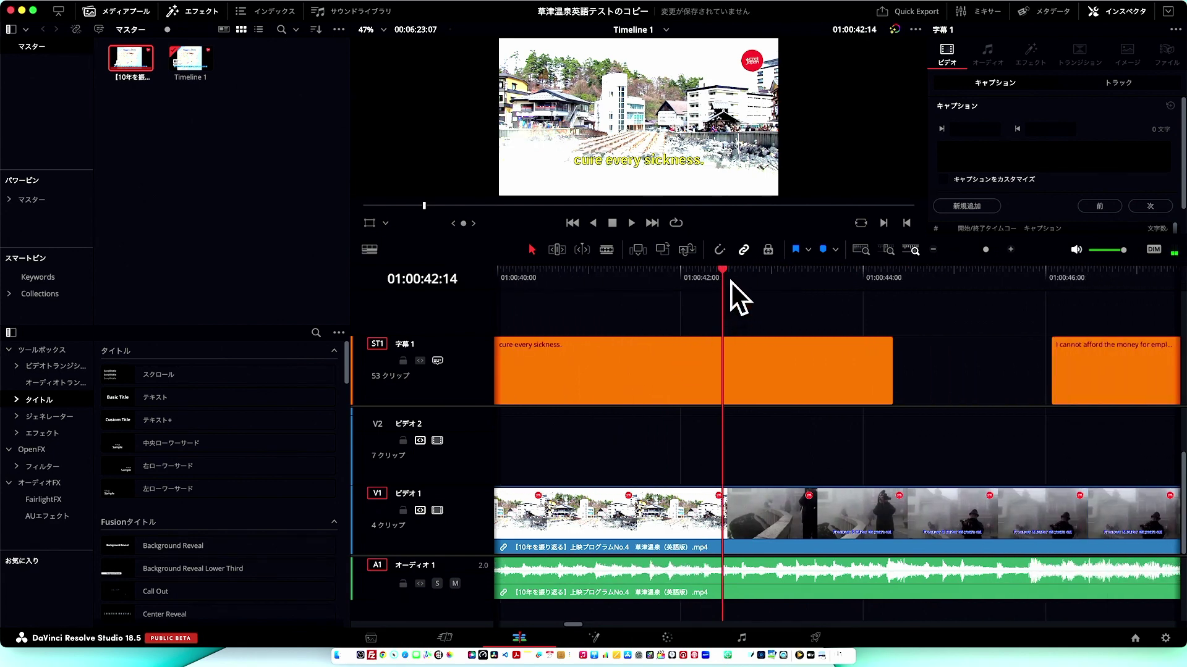
drag(721, 272, 1045, 383)
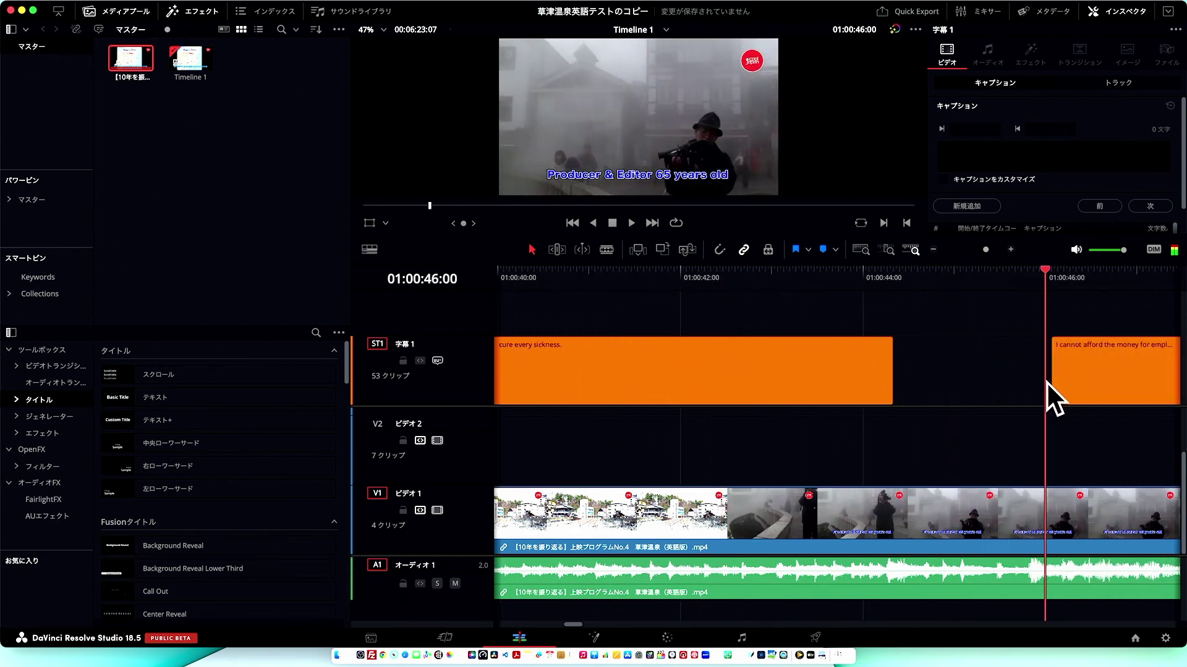
scroll(933, 408, right, 6)
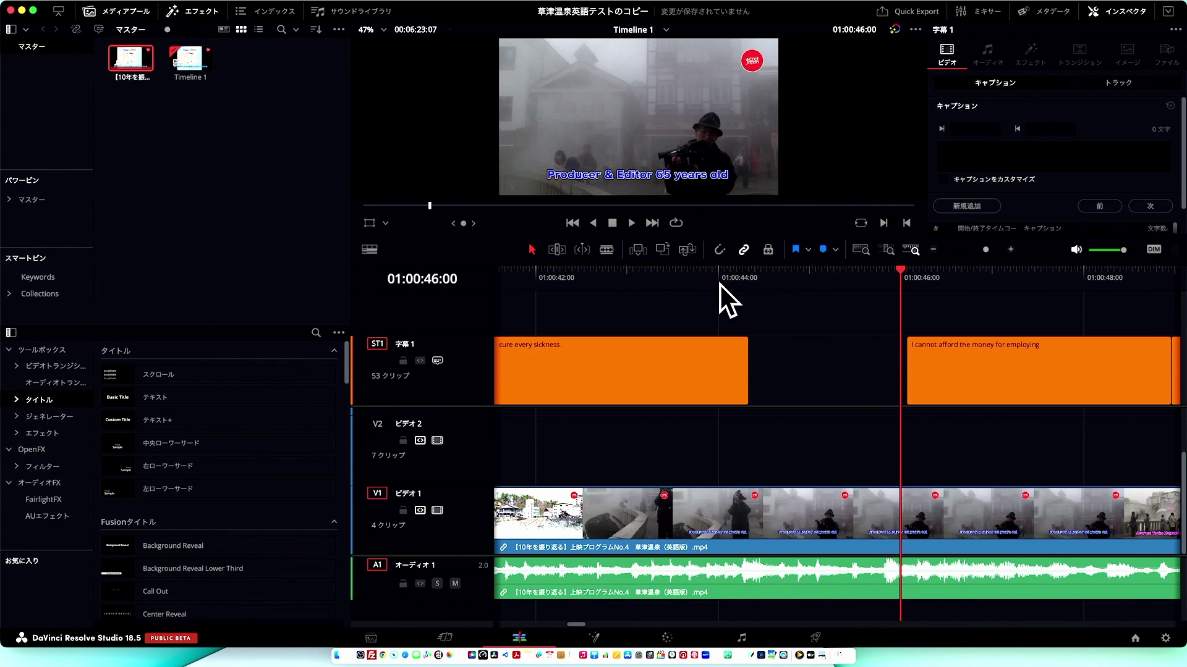
key(space)
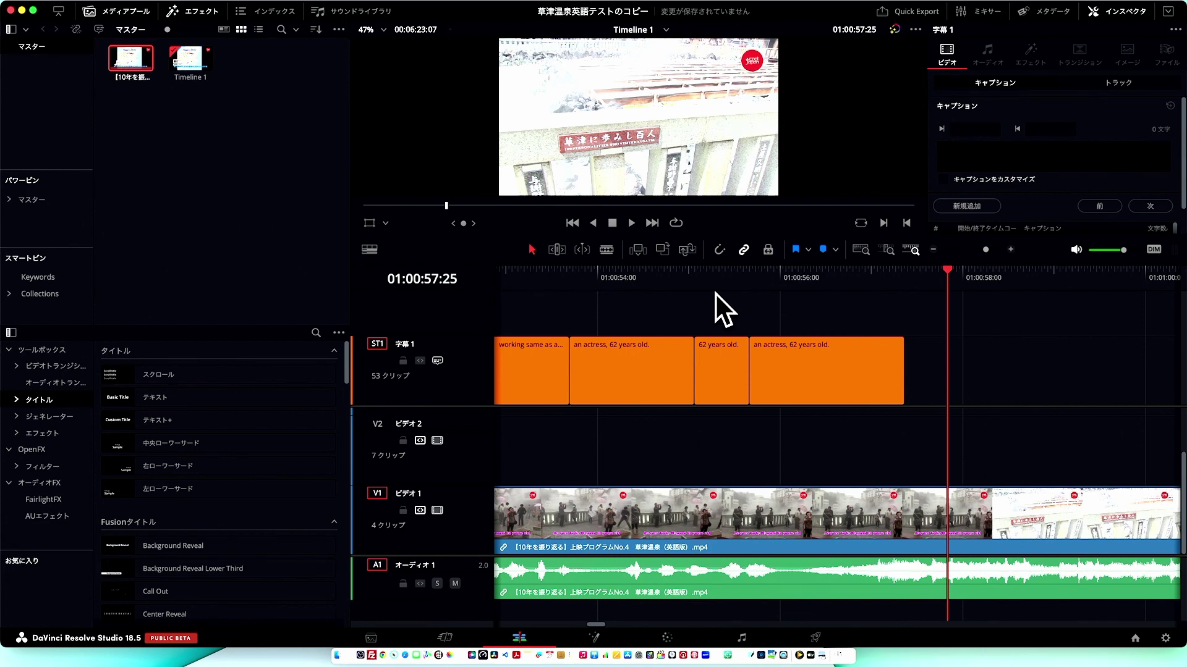
key(space)
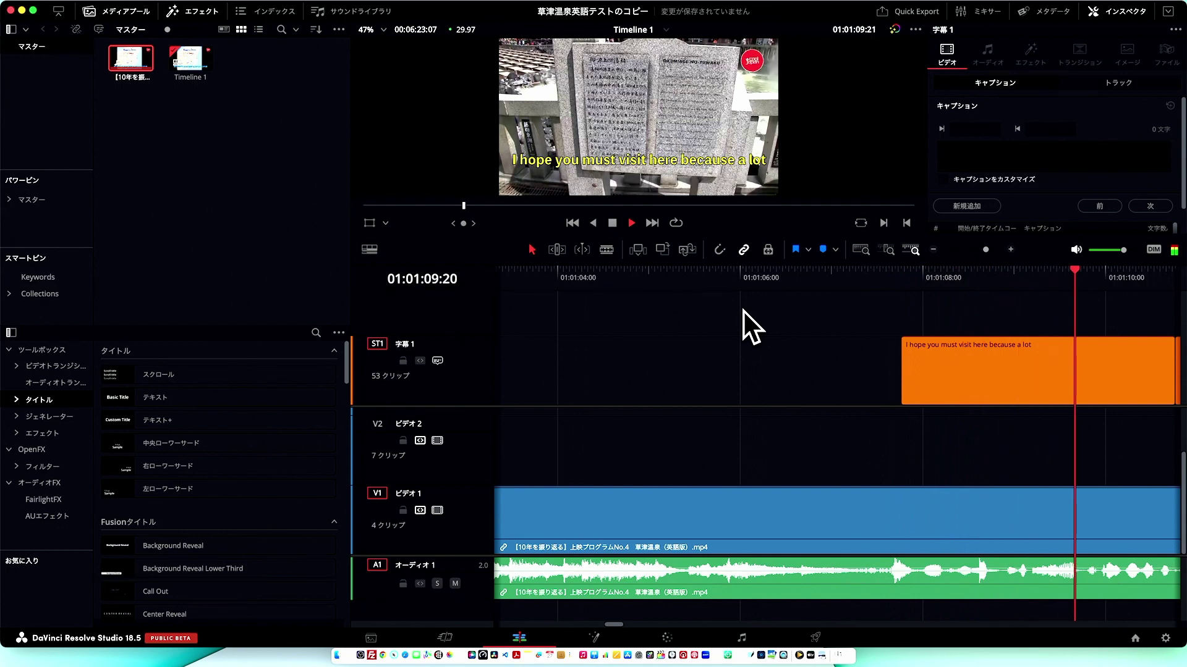
key(space)
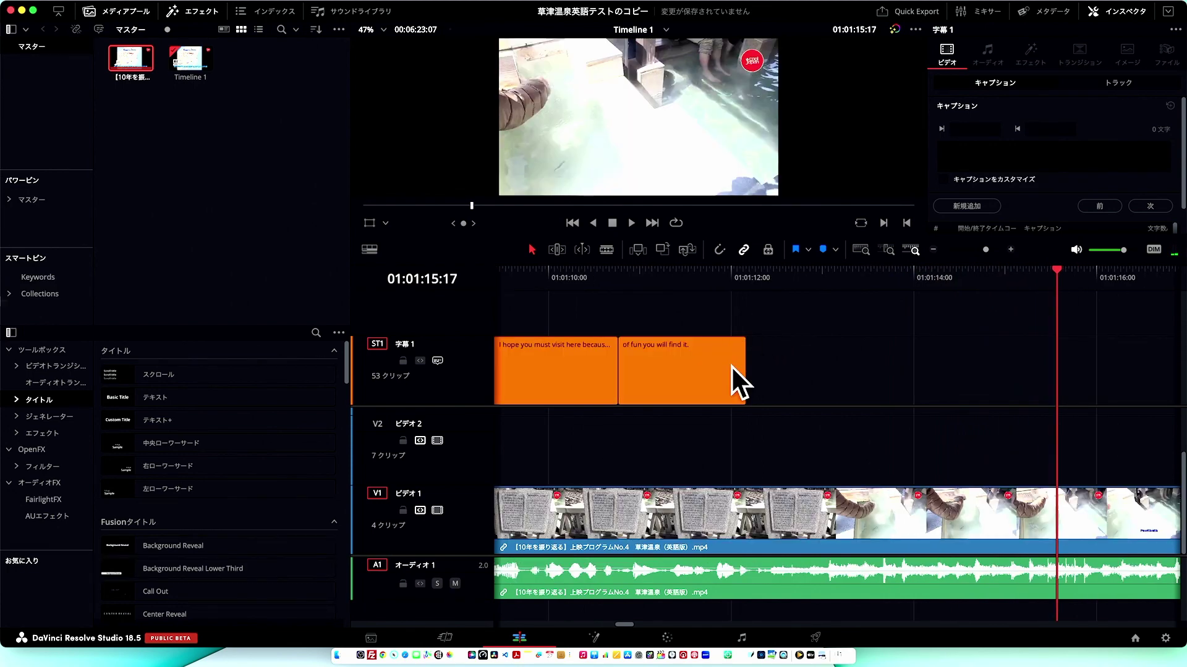
- Select the subtitle clip "of fun you will find it." and view its track-wide text style settings
drag(1062, 270, 731, 275)
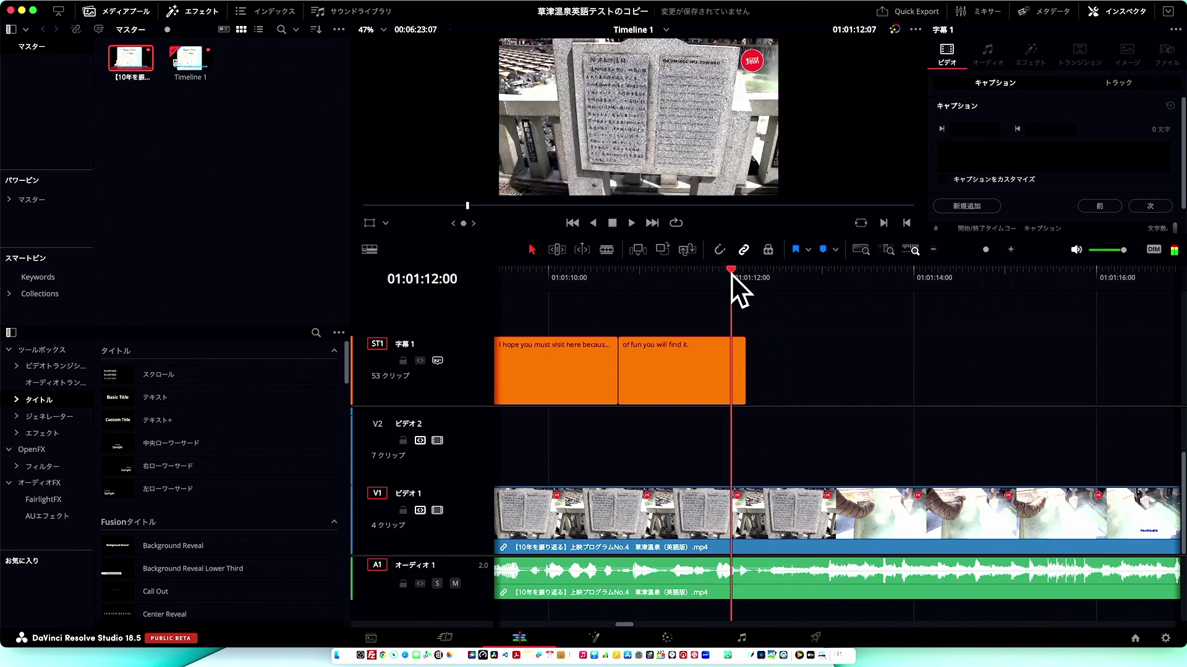
click(671, 359)
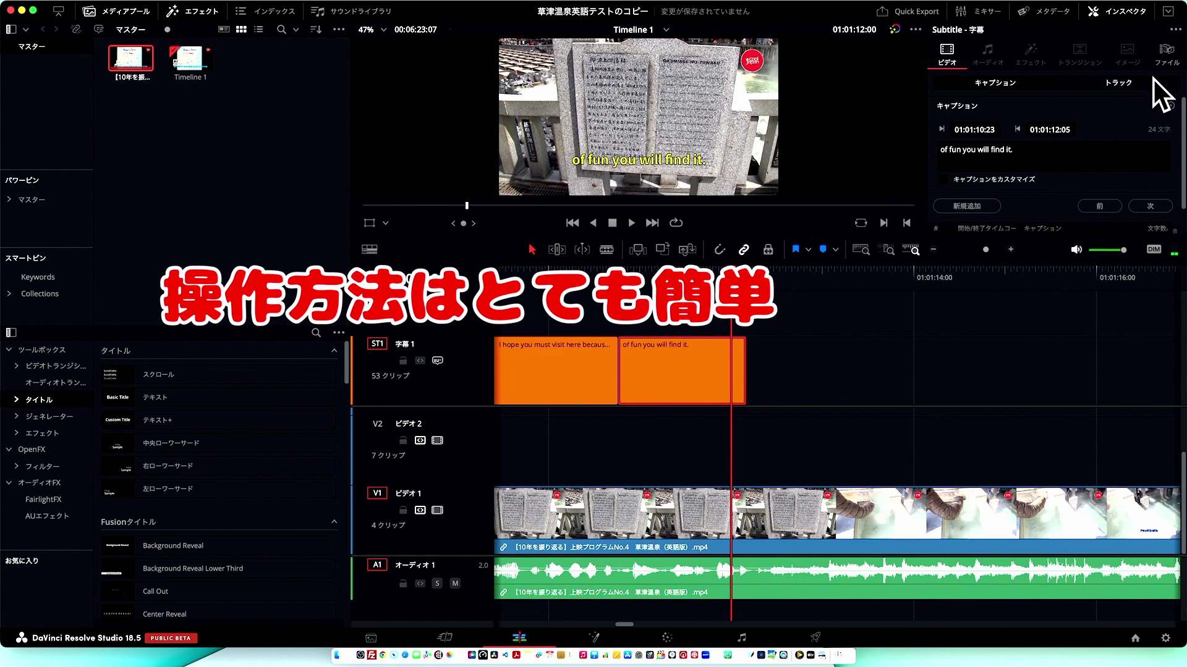
click(1123, 83)
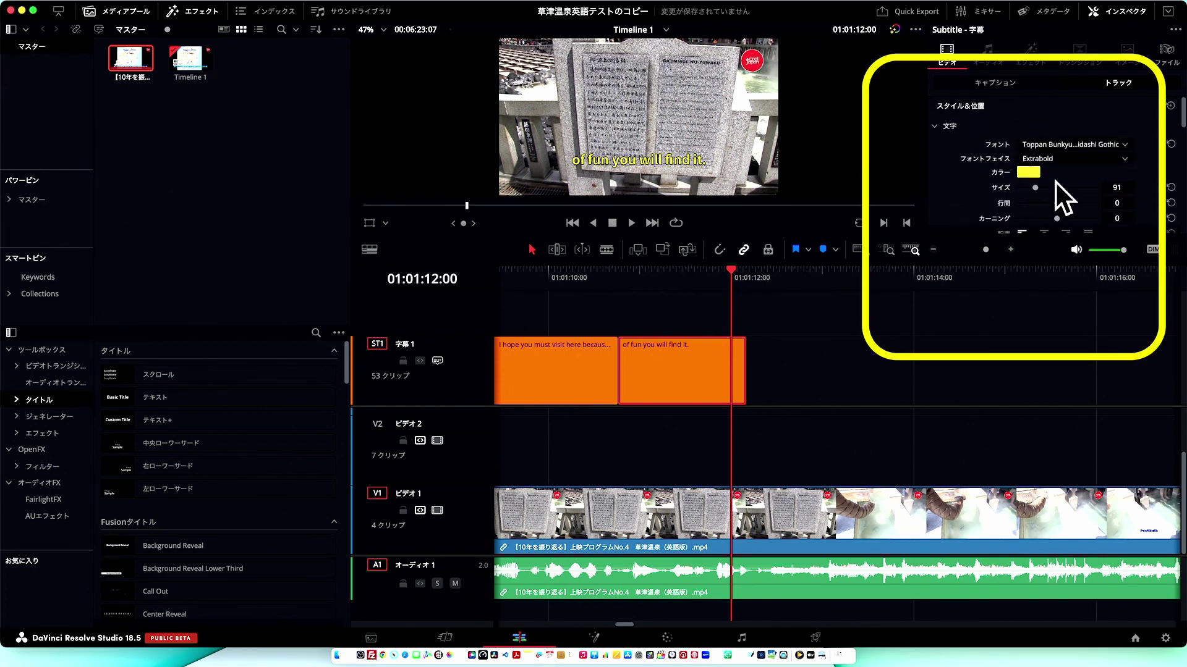
click(1006, 85)
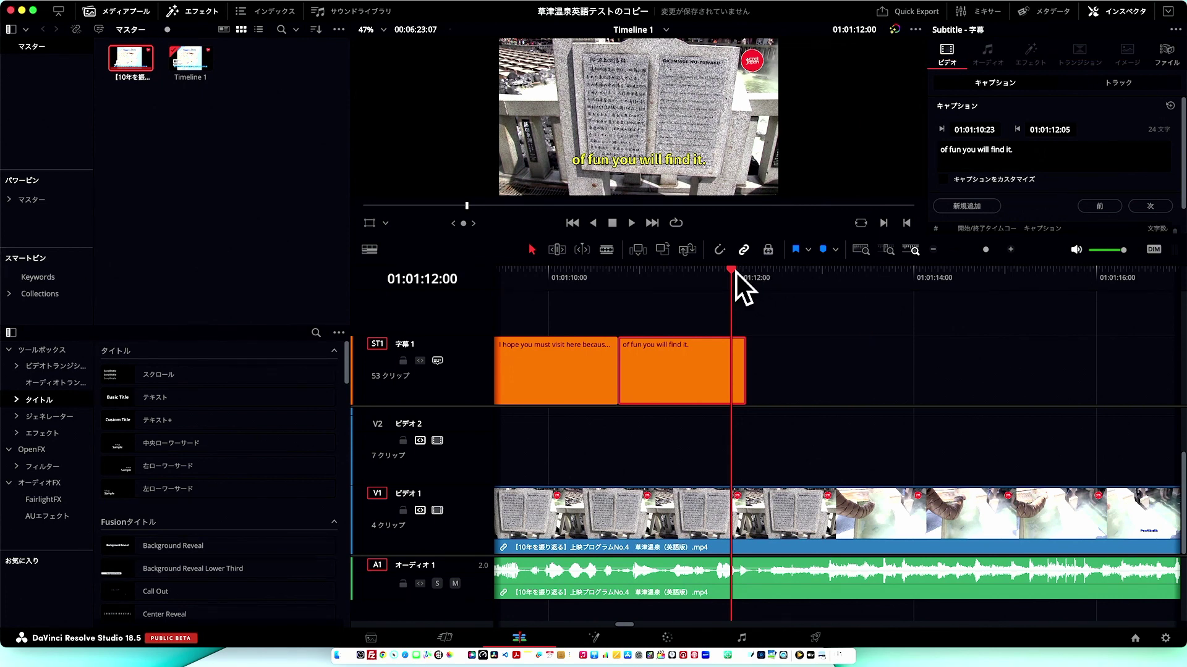
- Delete "of" and its trailing space from the start of the selected caption so it reads "fun you will find it."
drag(730, 272, 632, 262)
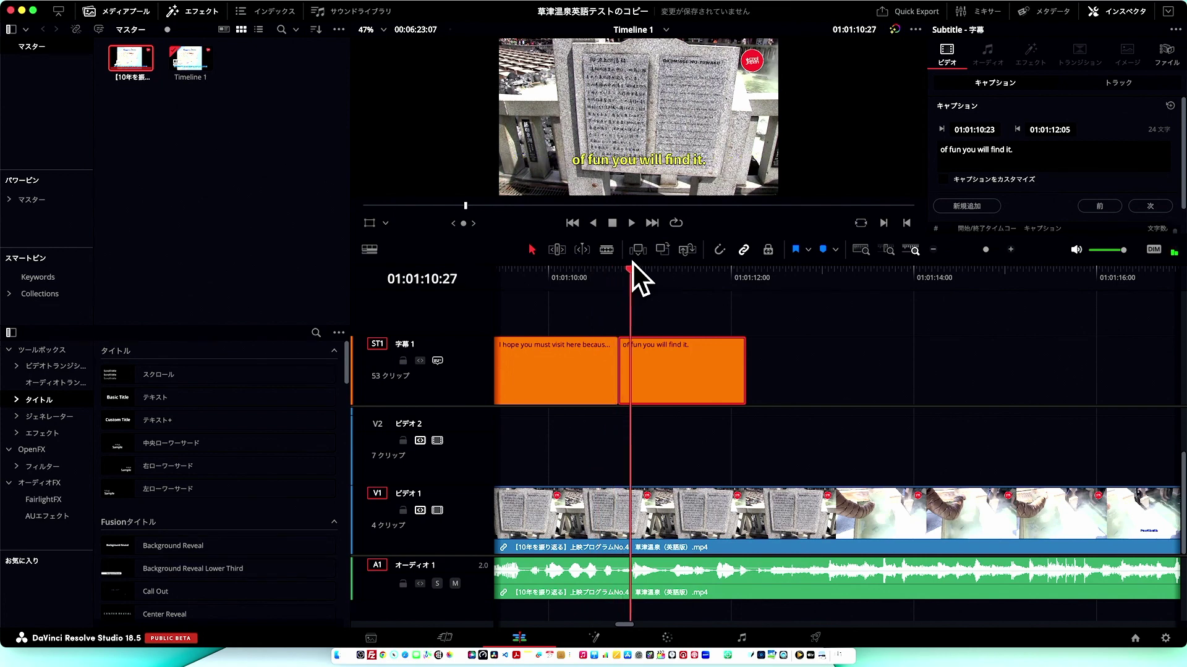
mouse_move(633, 262)
mouse_down()
mouse_move(668, 264)
mouse_move(643, 265)
mouse_up()
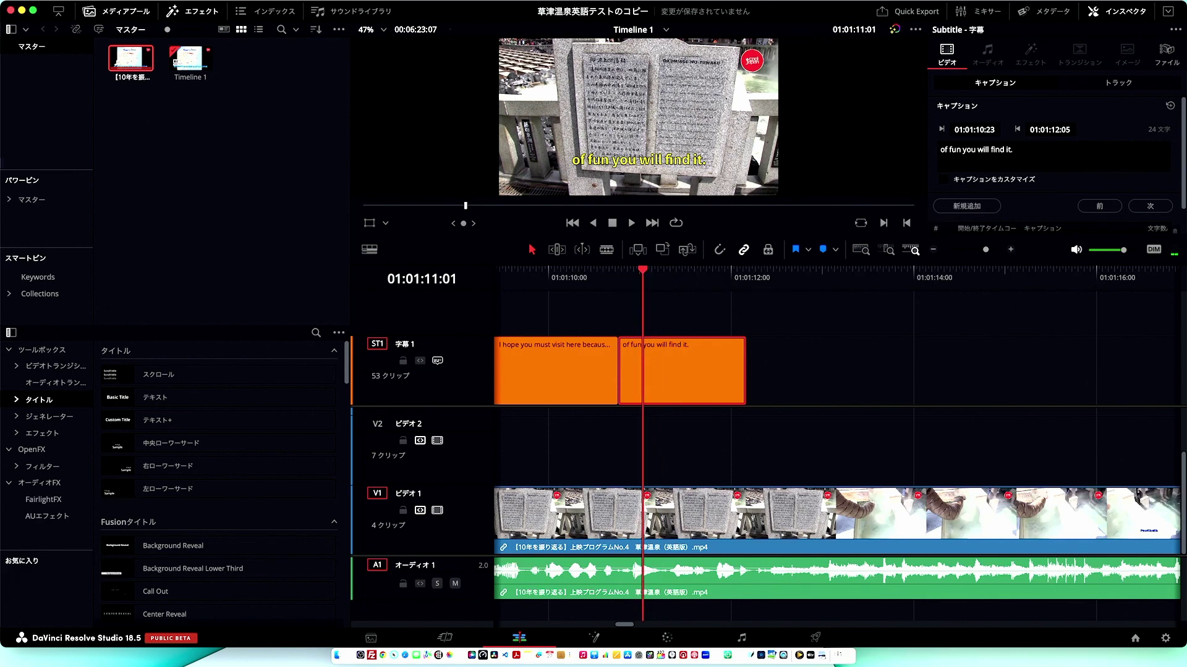
click(956, 150)
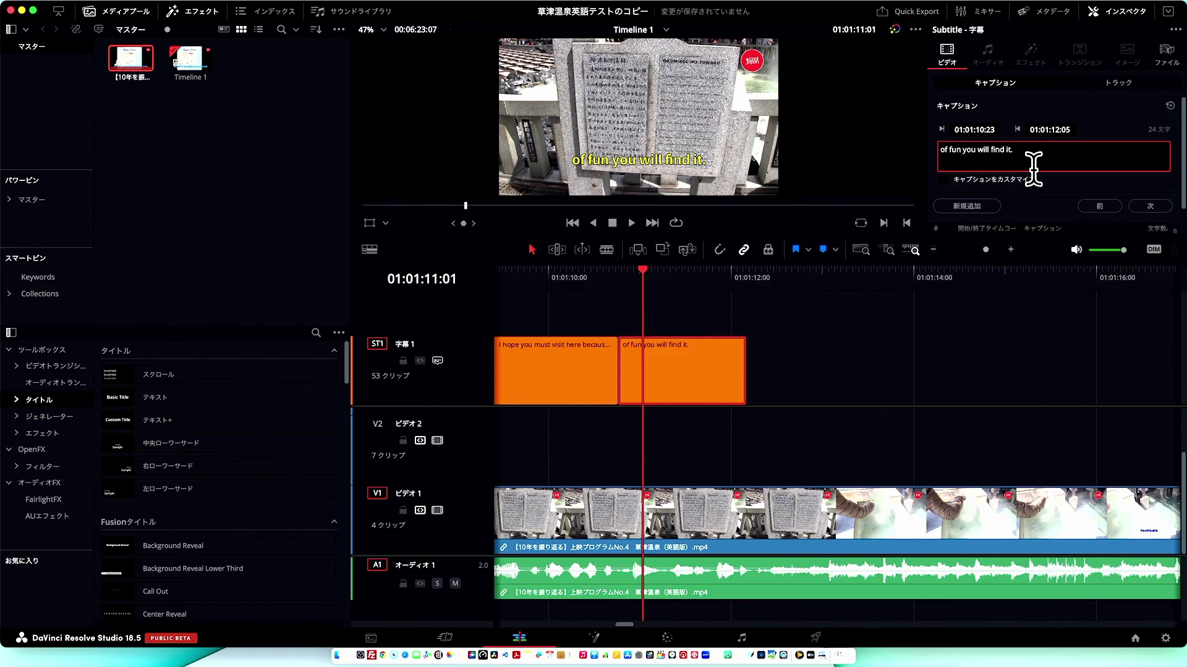
key(BackSpace)
key(BackSpace)
key(BackSpace)
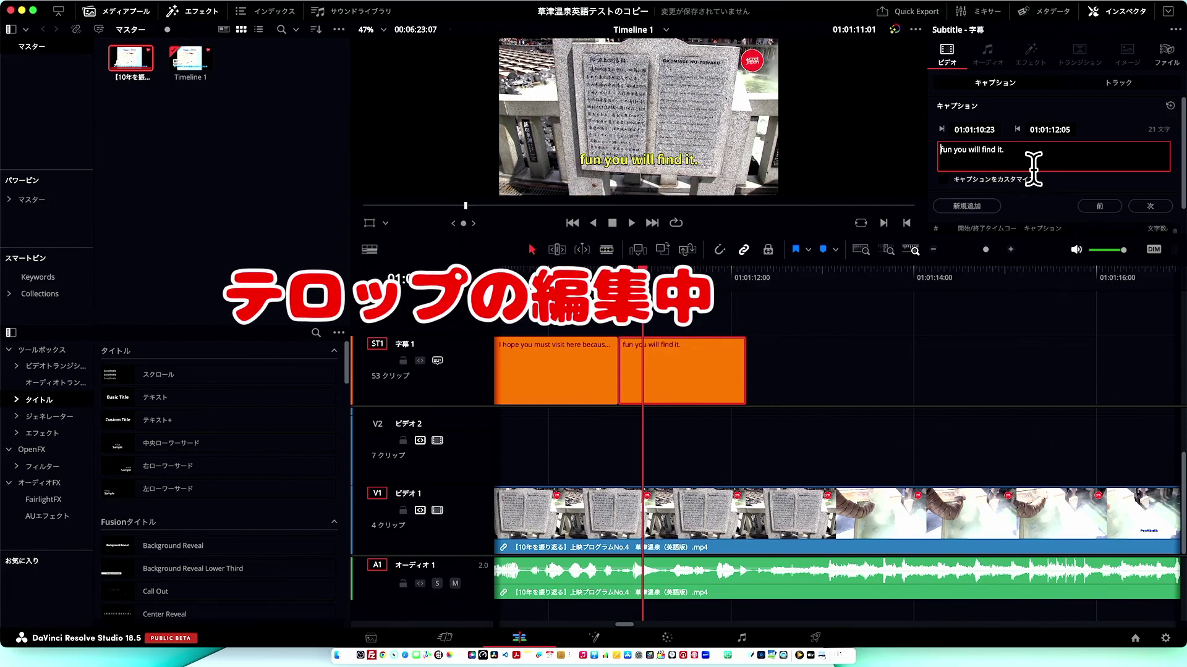
- Append "of" to the end of the preceding caption, "I hope you must visit here because a lot"
drag(600, 272, 593, 272)
click(574, 367)
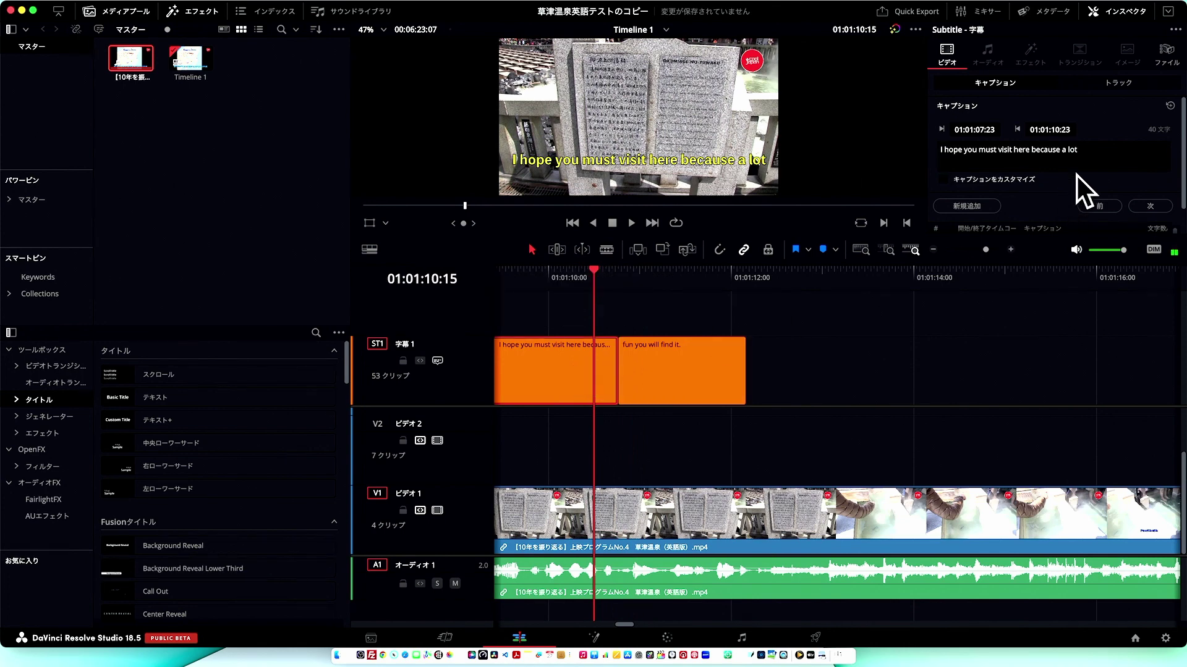
click(1116, 163)
text(of)
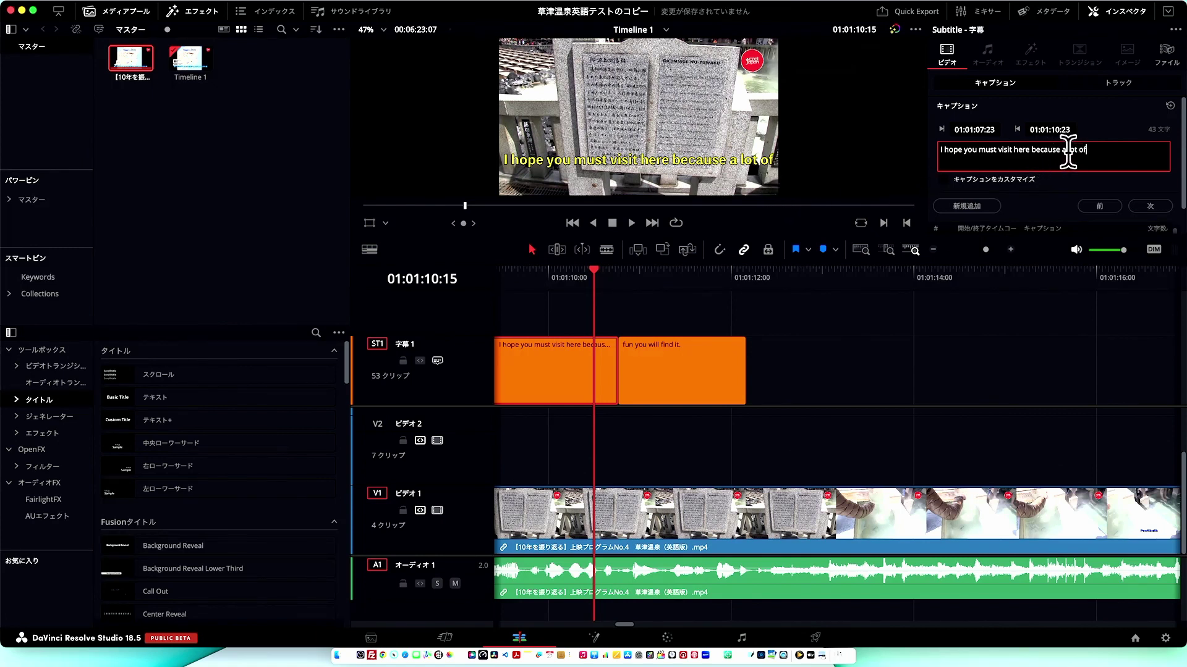
- Remove "a lot of" from the end of the caption, leaving "I hope you must visit here because"
drag(1062, 152, 1086, 152)
key(BackSpace)
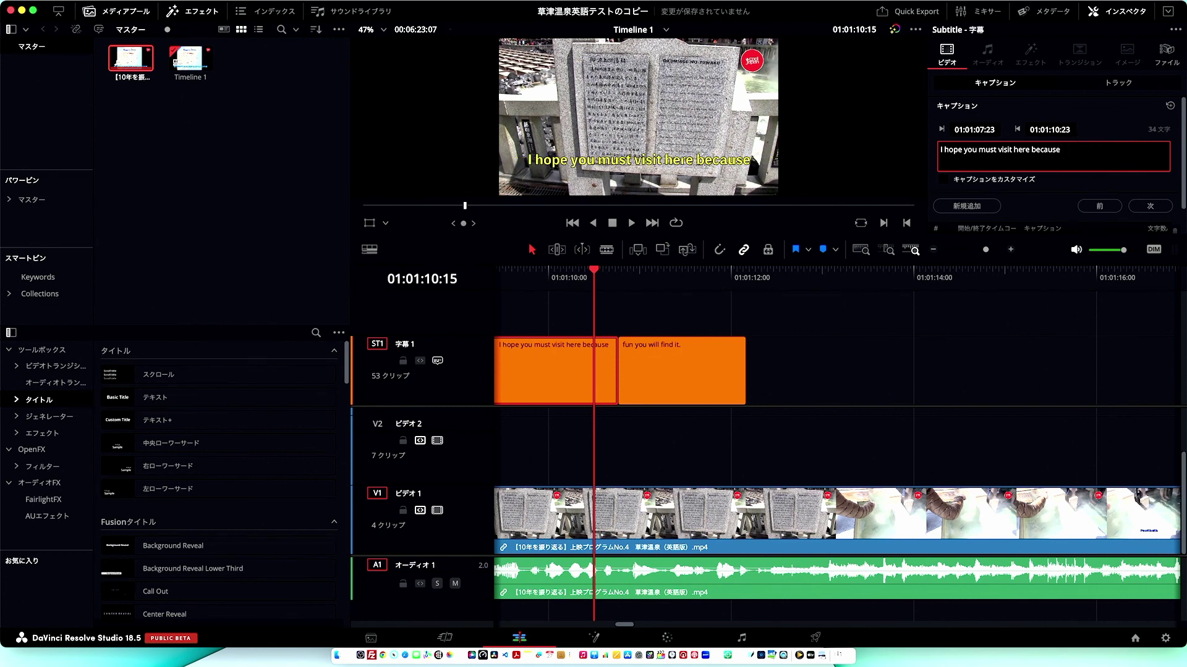
- Insert "a lot of" at the start of the following caption so it reads "a lot of fun you will find it."
click(680, 345)
drag(598, 270, 663, 272)
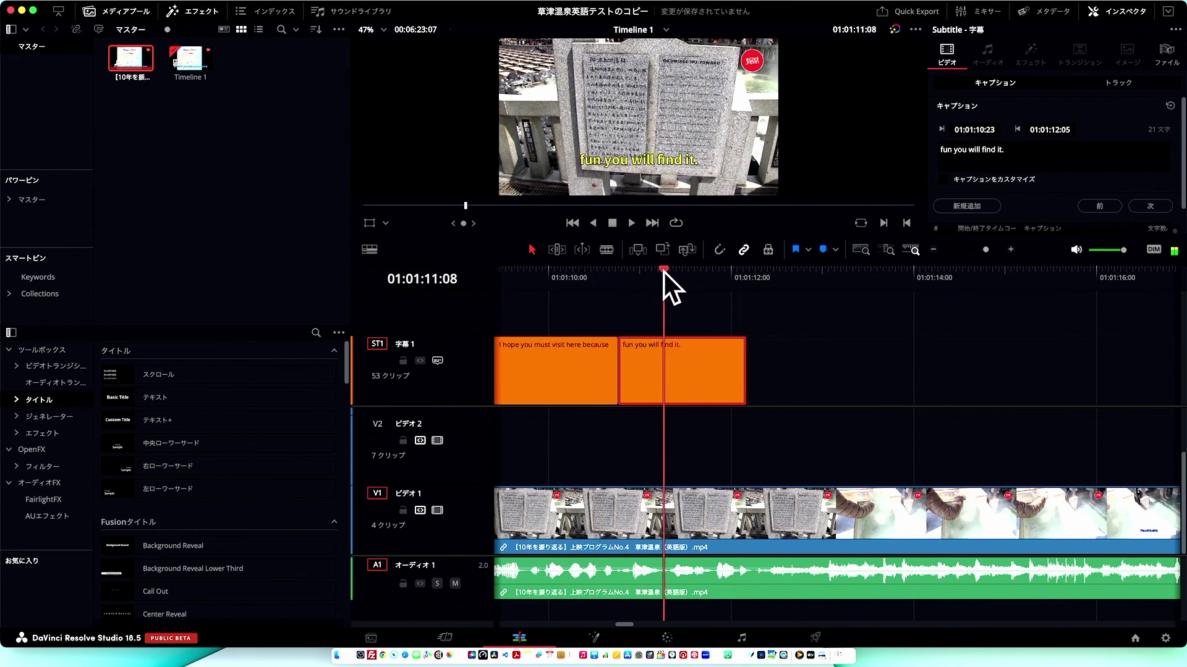
click(942, 150)
text(a lot of)
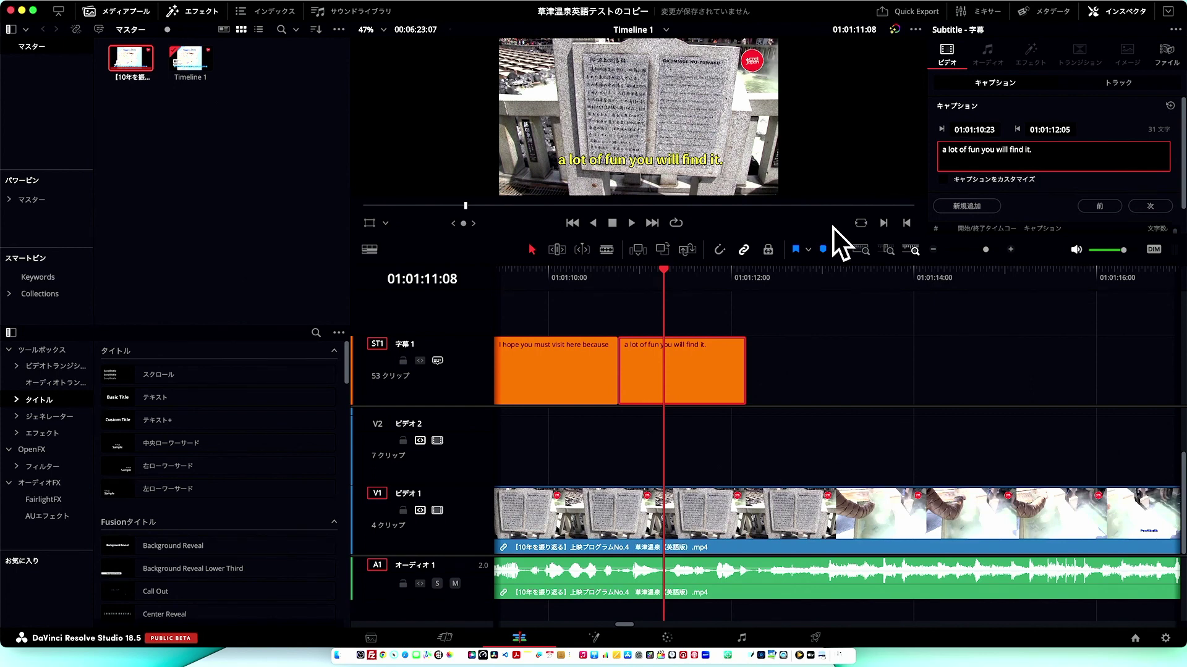
drag(667, 277, 713, 274)
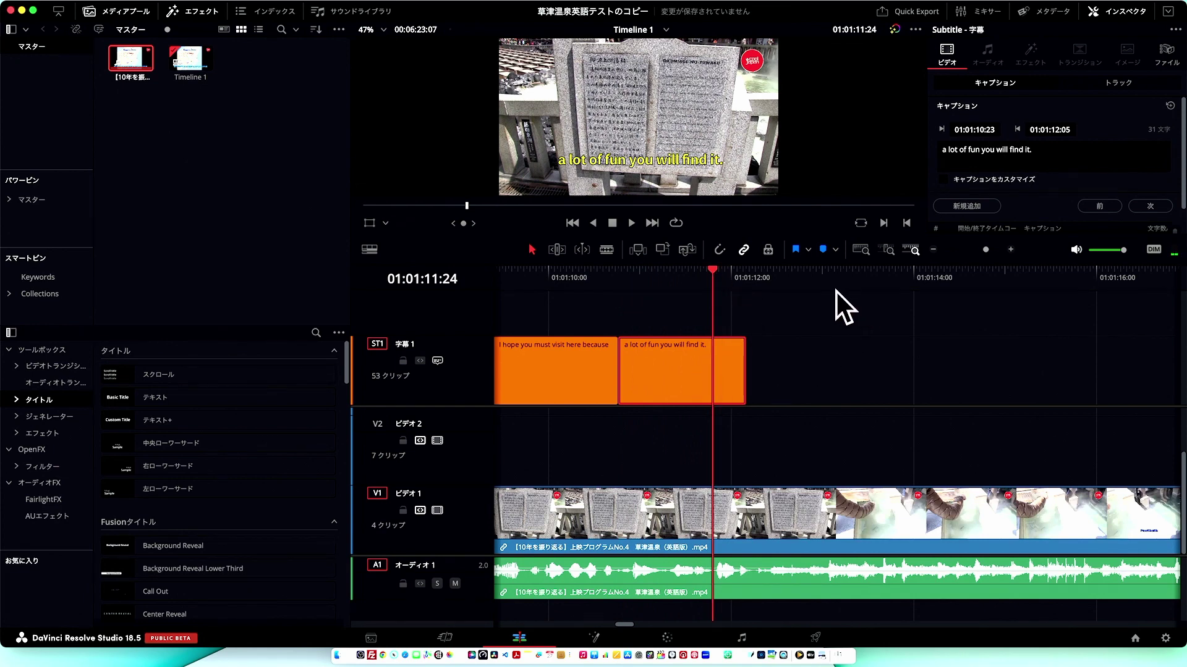
- Change the subtitle track's text color to Magenta and preview it on the preceding caption
click(1126, 85)
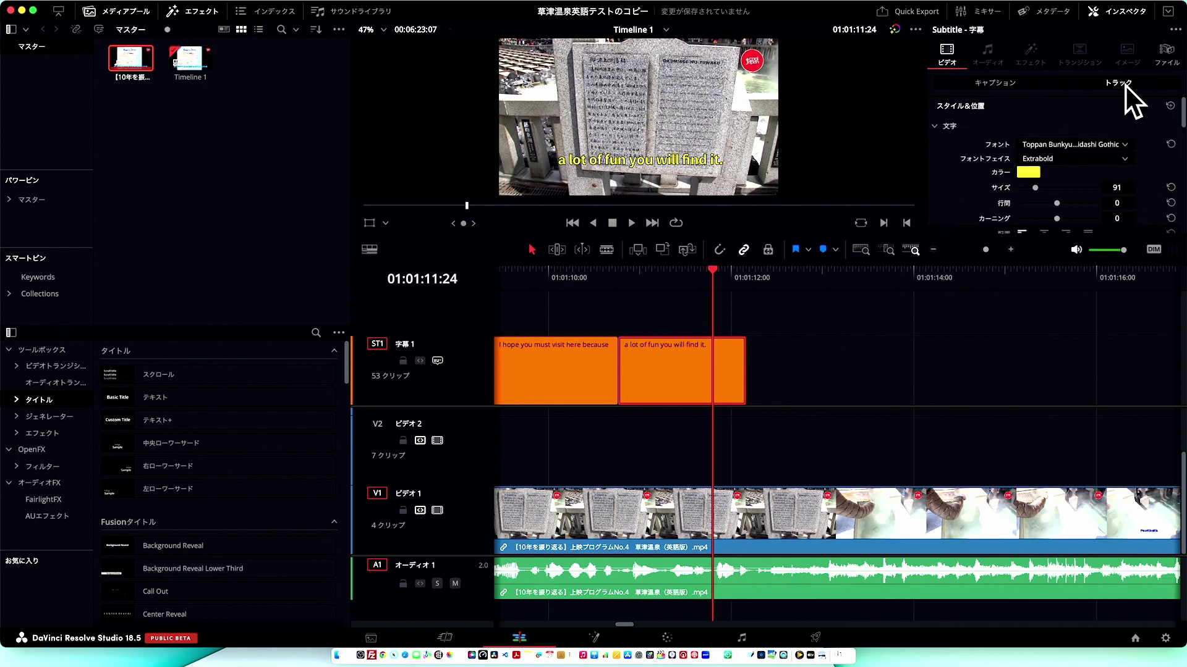
click(1032, 173)
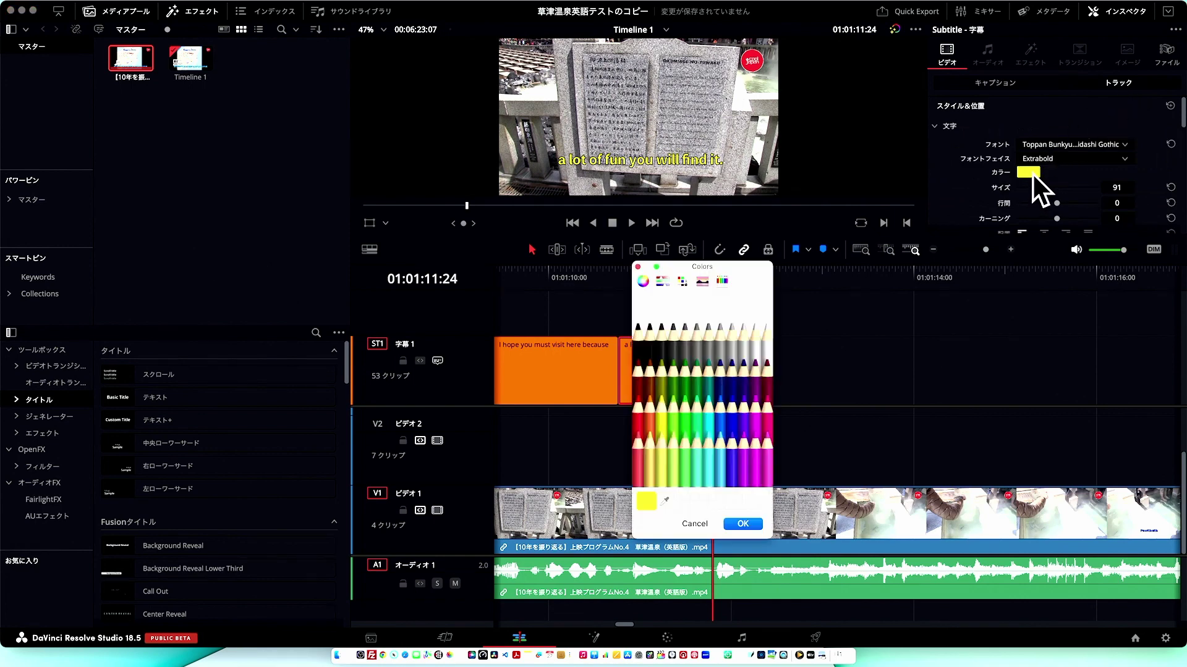
click(724, 422)
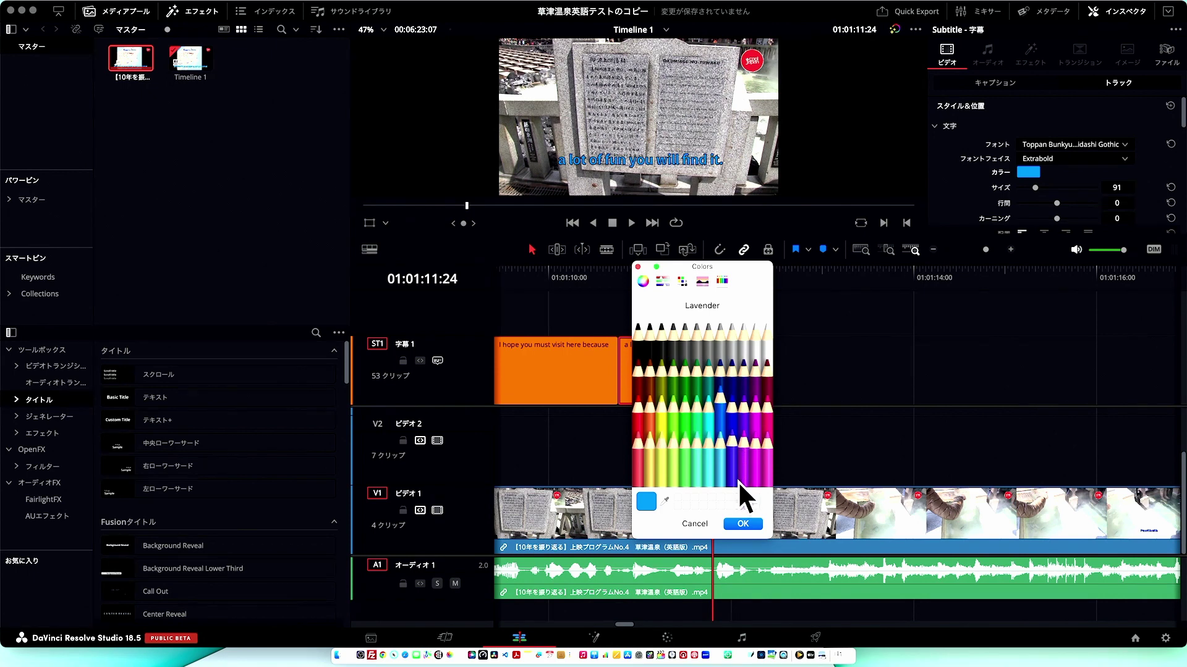
click(755, 412)
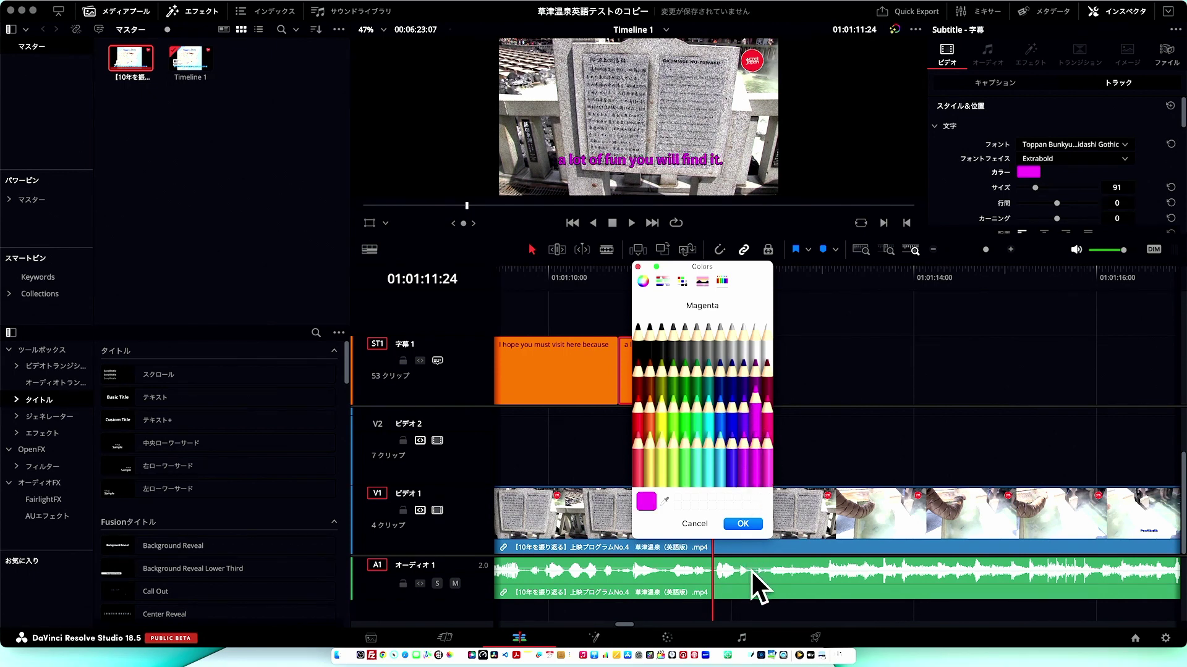
click(752, 524)
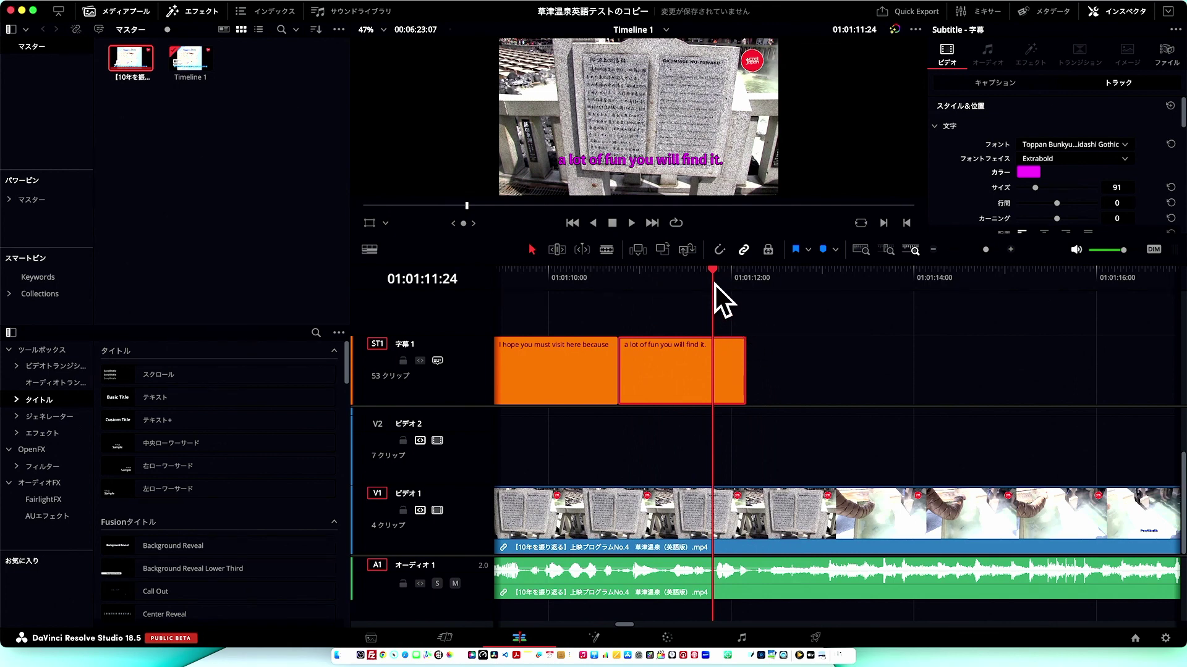
drag(714, 273, 570, 271)
scroll(589, 335, left, 3)
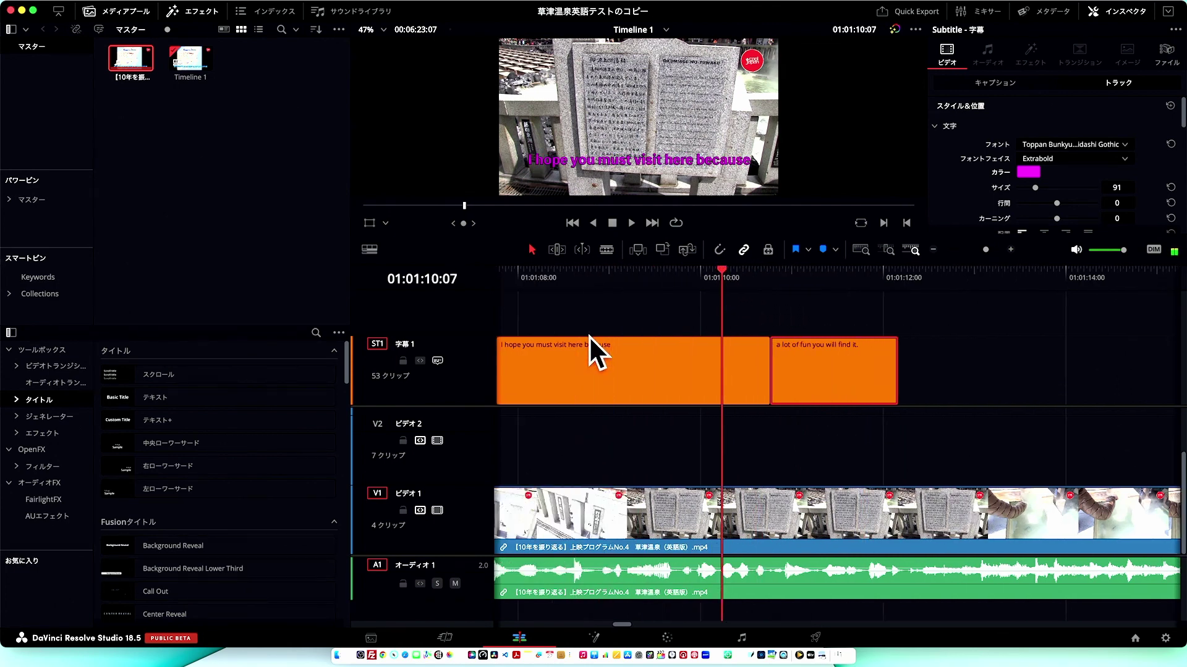
- Increase the subtitle track's font size to 104 and check it on the caption "I hope you must visit here because"
scroll(589, 337, left, 8)
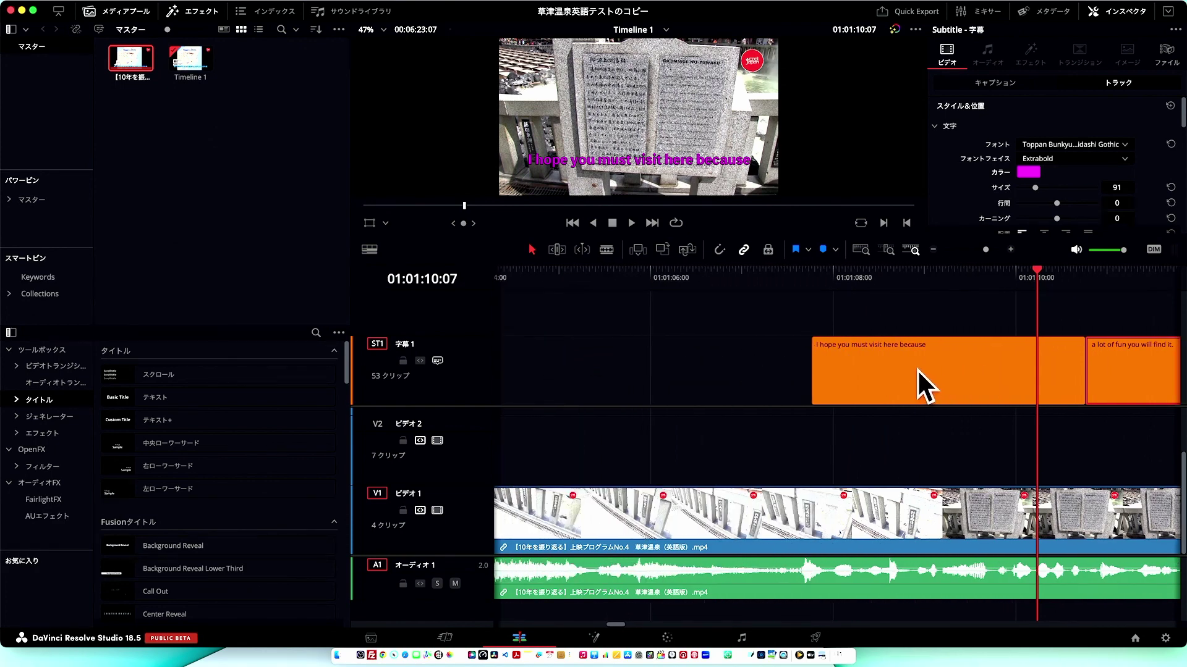
drag(852, 268, 885, 268)
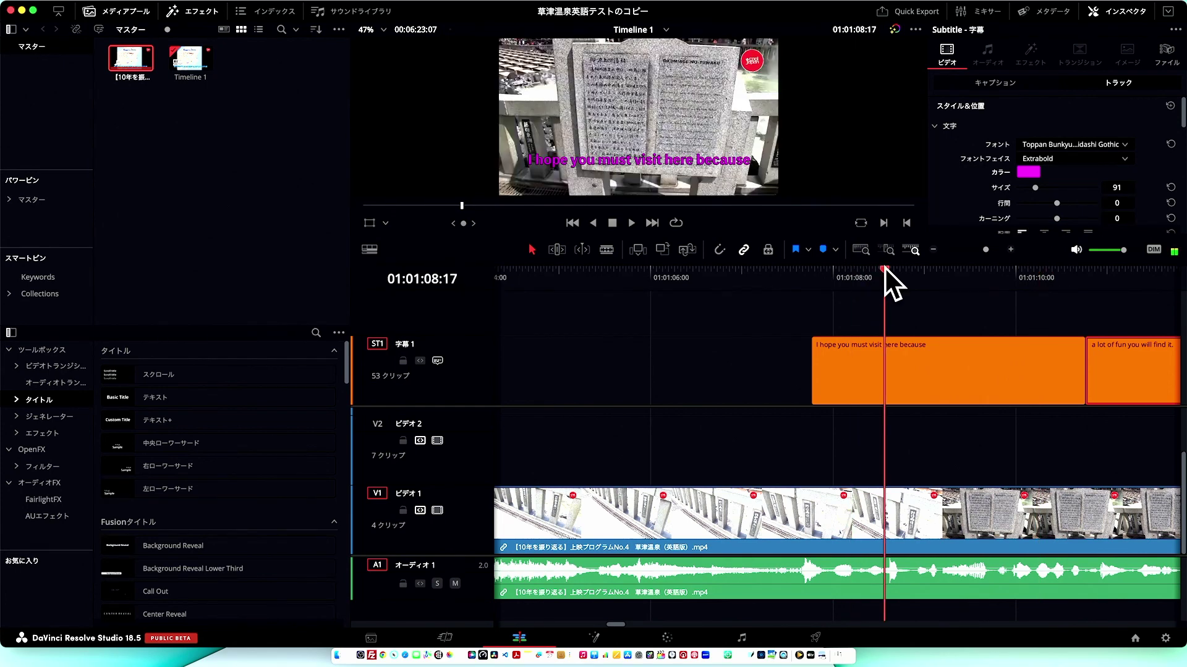
drag(1035, 188, 1038, 189)
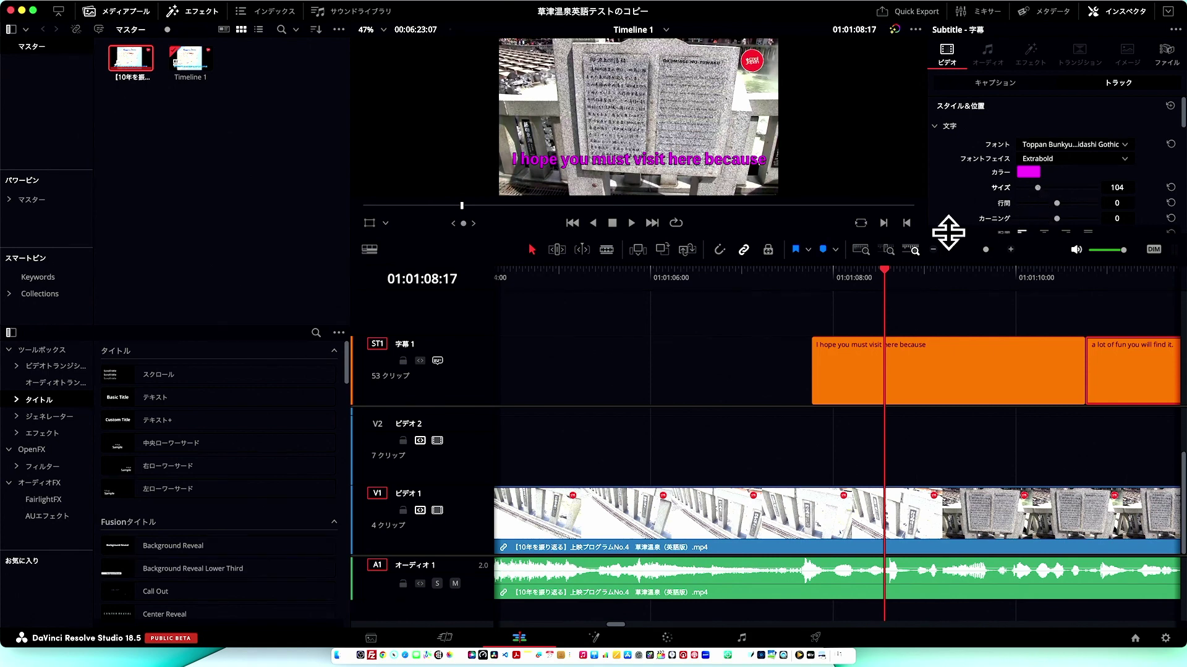
drag(890, 281, 935, 283)
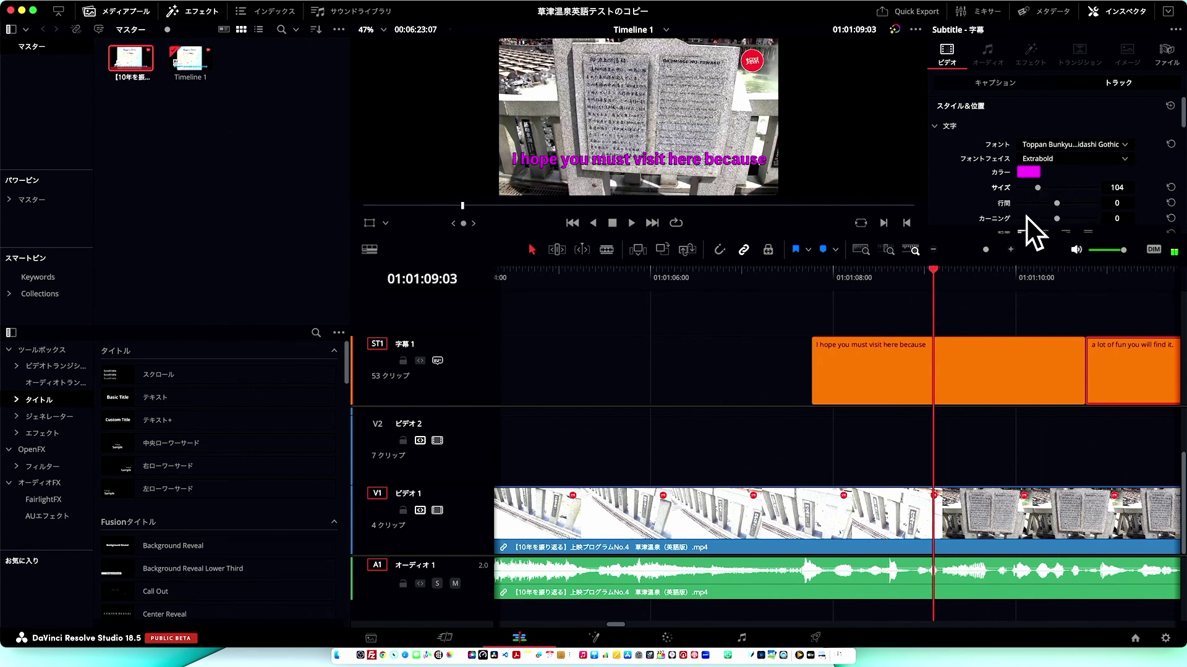
- Raise the subtitle track's text by setting its Y position to 353, and save the project
scroll(1026, 217, down, 2)
scroll(1030, 187, down, 5)
scroll(1035, 186, down, 2)
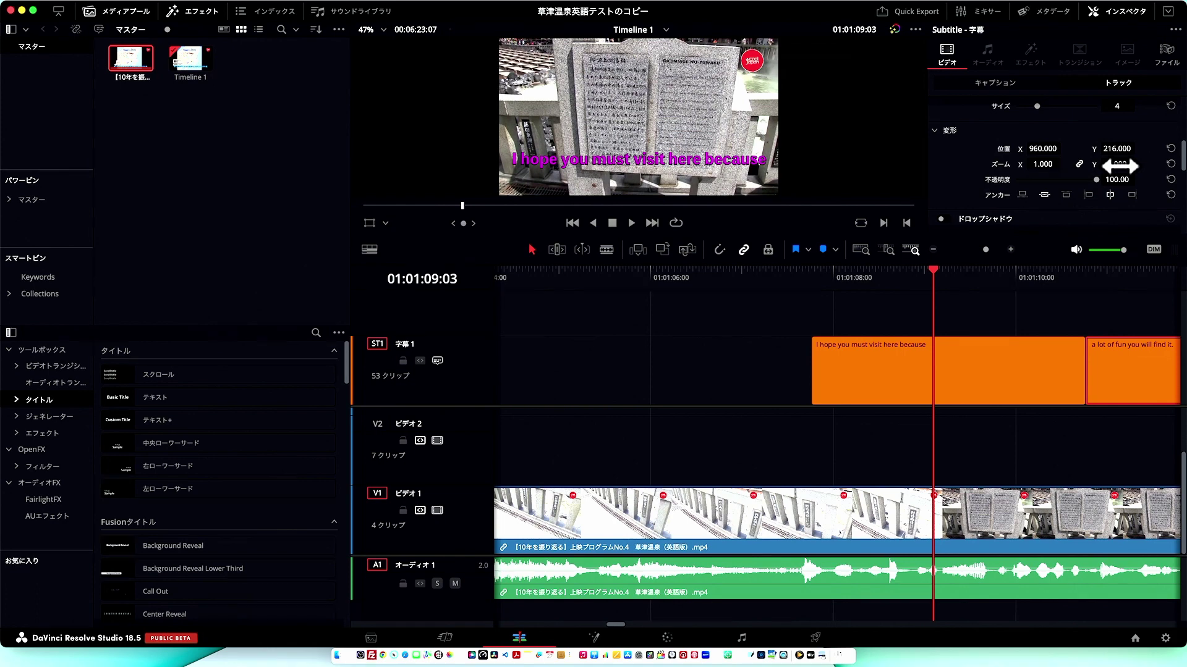
drag(1122, 148, 972, 231)
key(super+s)
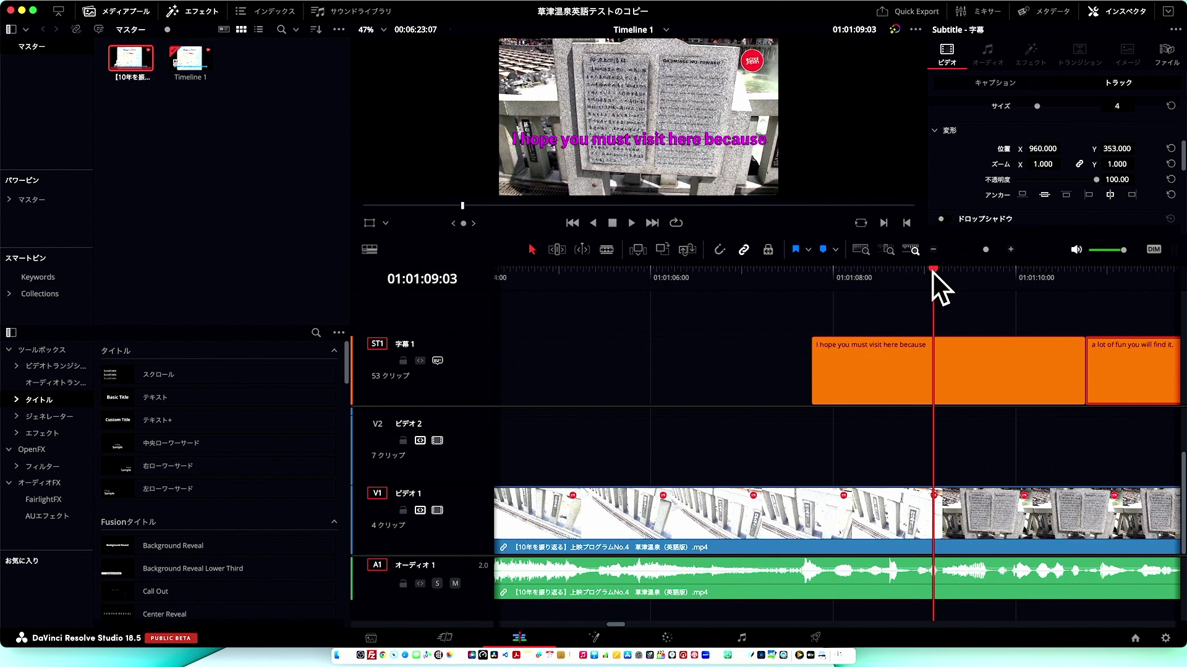